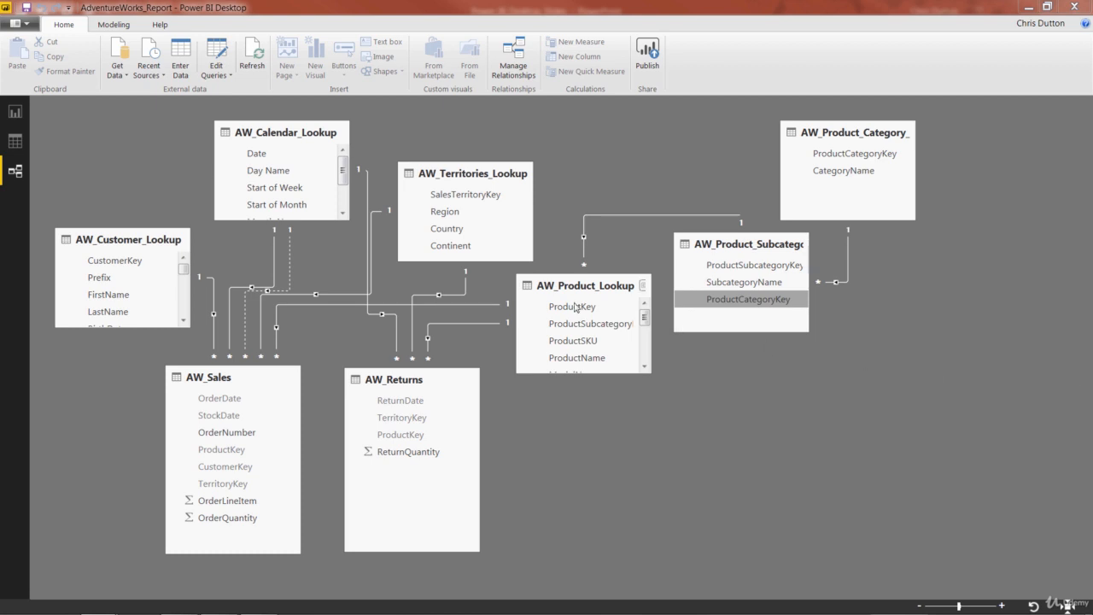
# Step: In the report, remove OrderQuantity from the matrix values and SalesTerritoryKey from its rows
pyautogui.click(16, 115)
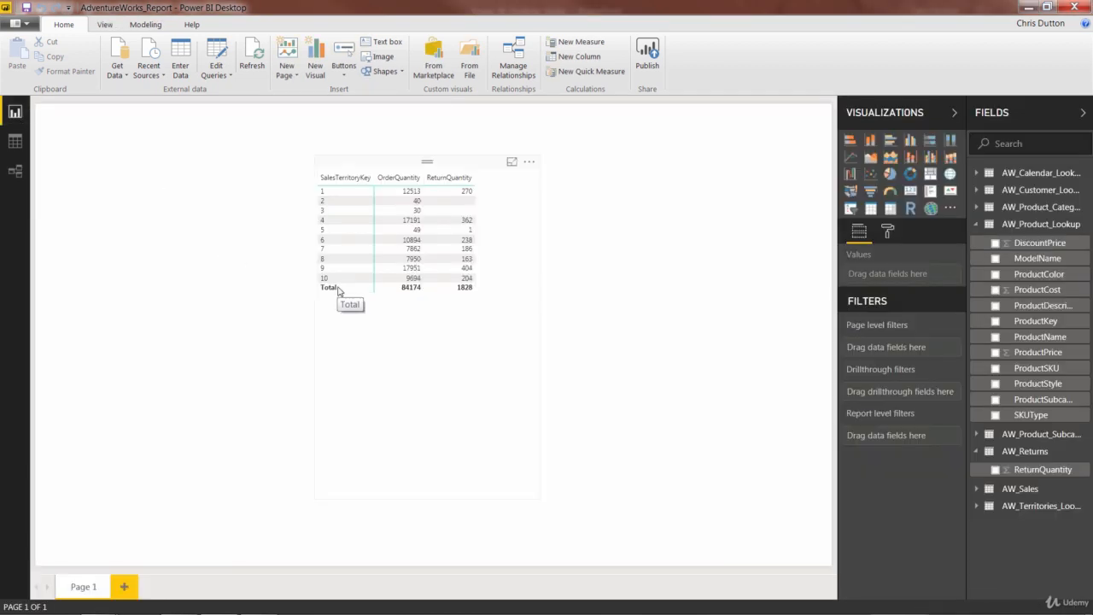
pyautogui.click(420, 165)
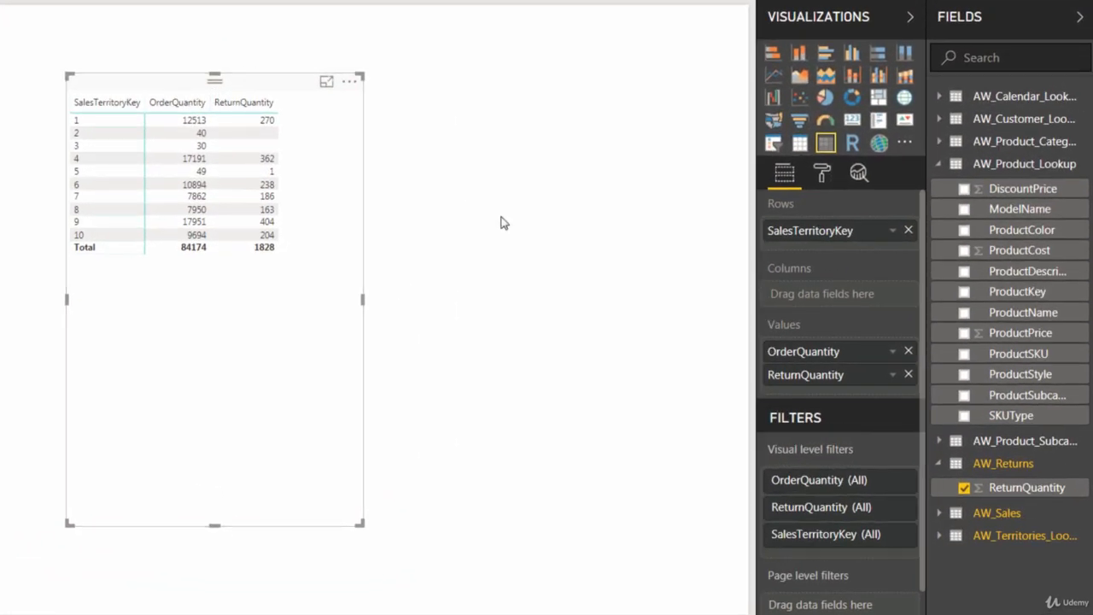
pyautogui.click(909, 352)
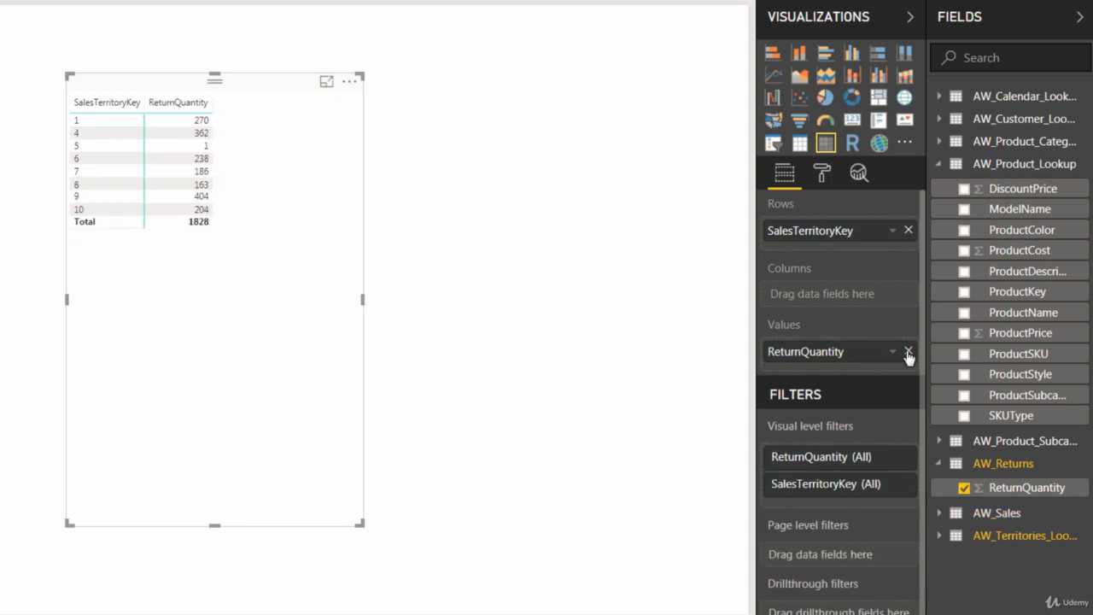
pyautogui.click(909, 231)
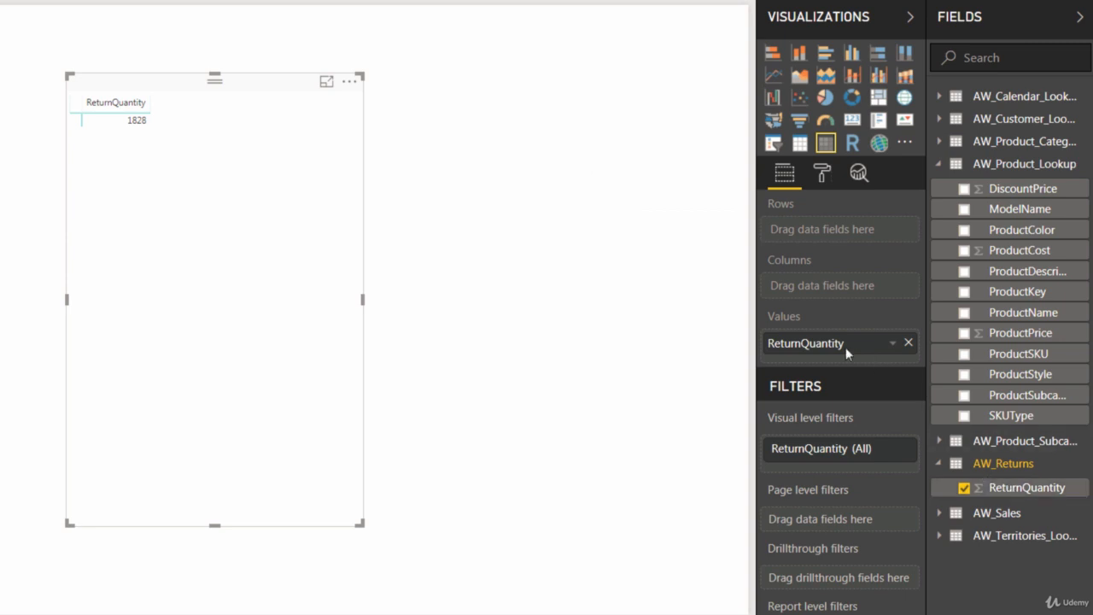
# Step: Widen the Visualizations and Fields panes and add CategoryName from AW_Product_Category_Lookup to the matrix rows
pyautogui.click(939, 143)
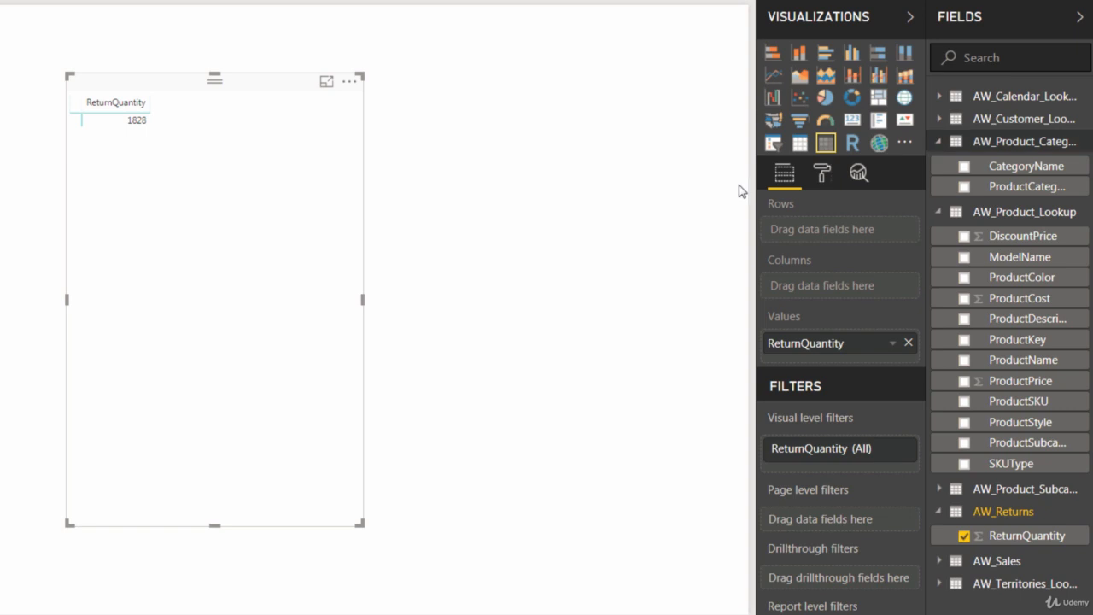
pyautogui.moveTo(755, 186); pyautogui.dragTo(726, 187)
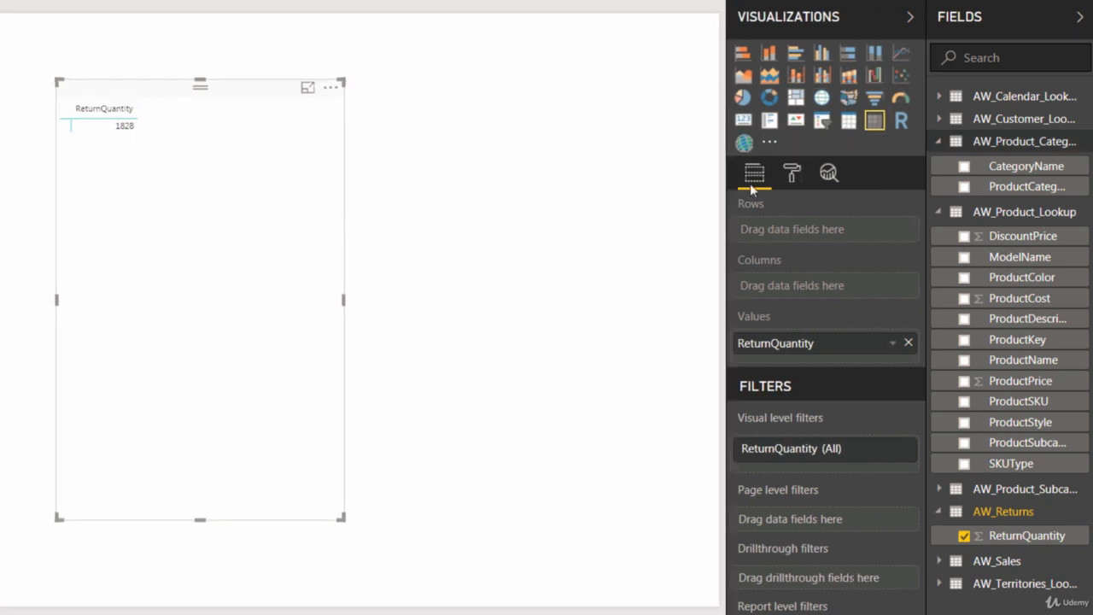
pyautogui.moveTo(930, 211); pyautogui.dragTo(890, 209)
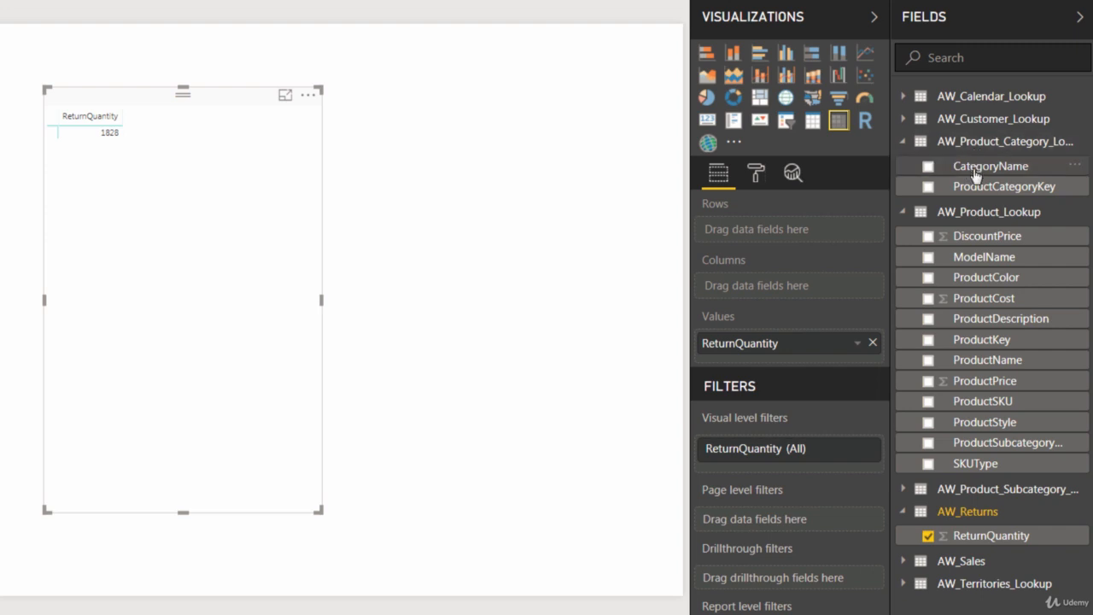
pyautogui.moveTo(974, 178); pyautogui.dragTo(789, 238)
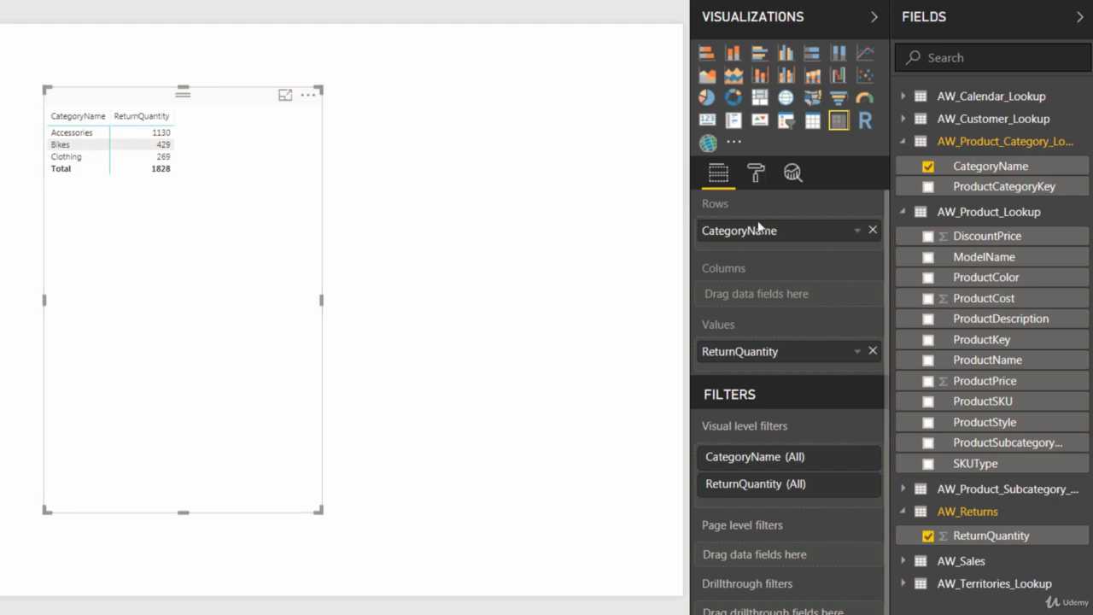
# Step: Replace CategoryName in the matrix rows with Year from AW_Calendar_Lookup, using a field search for "Year" and clearing the search
pyautogui.click(872, 231)
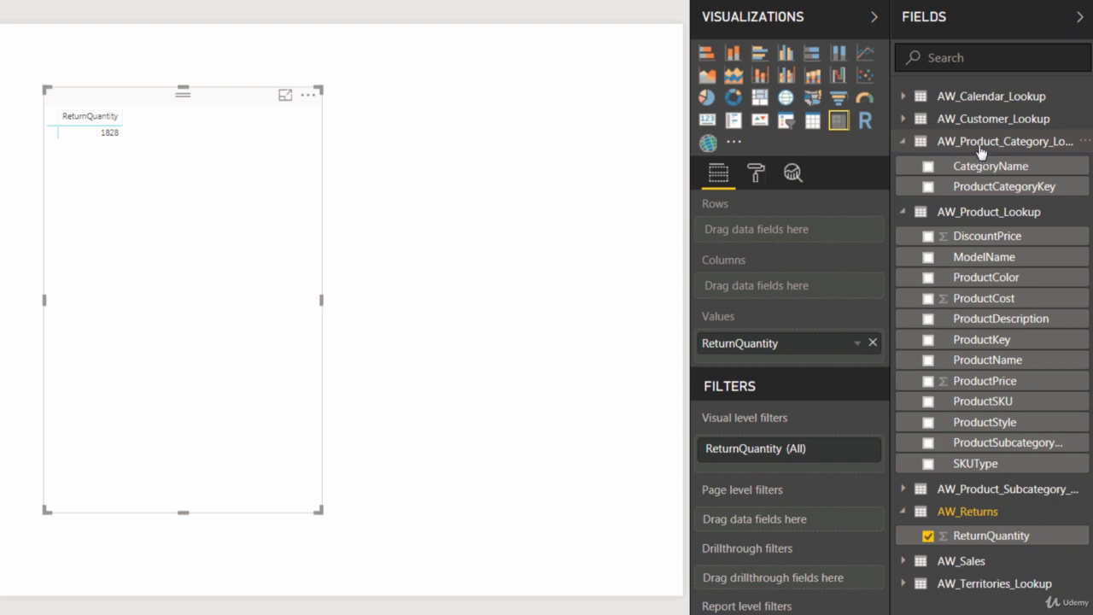
pyautogui.click(978, 60)
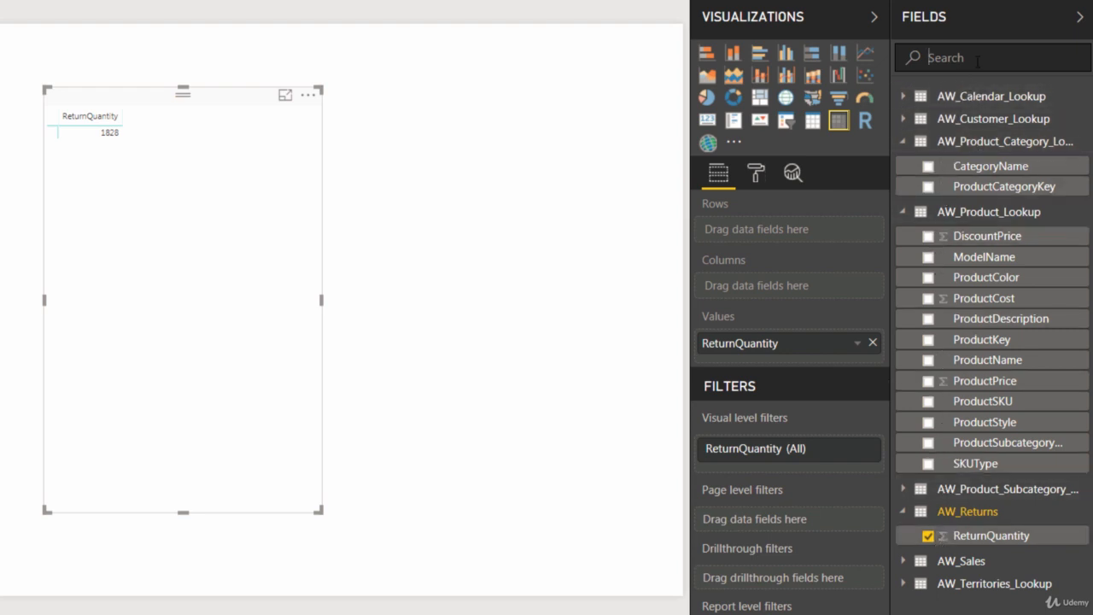
pyautogui.write('Year')
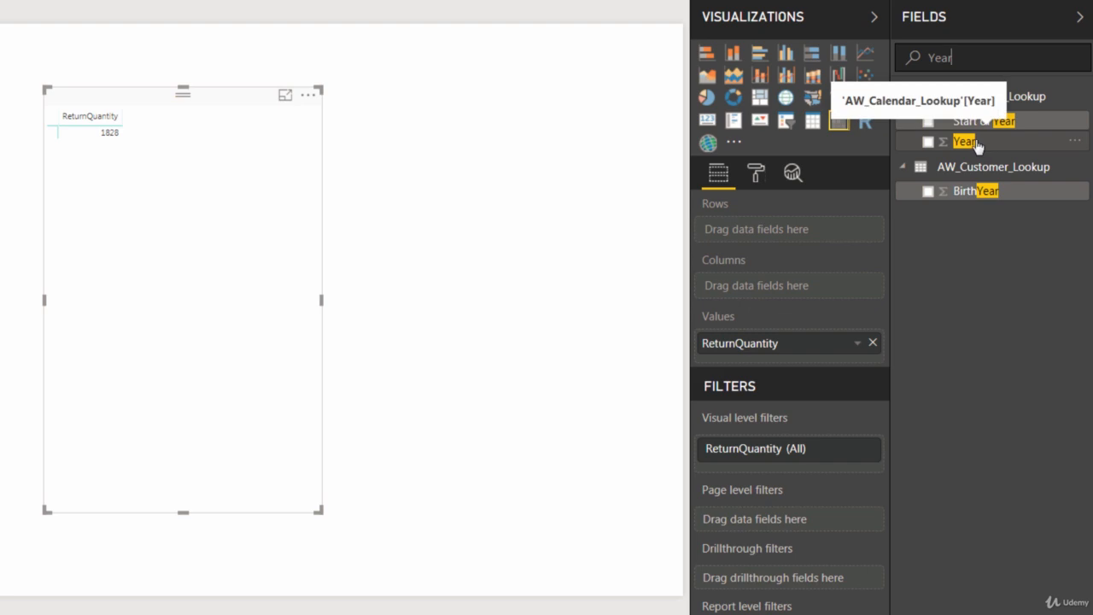
pyautogui.moveTo(982, 147); pyautogui.dragTo(763, 231)
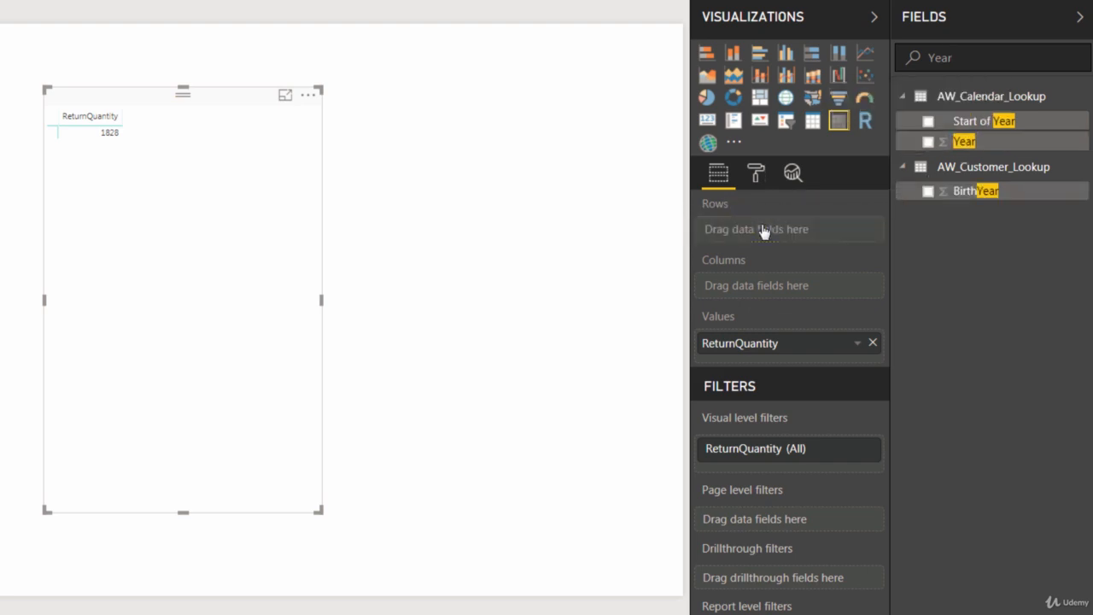
pyautogui.hotkey('ctrl', 'a')
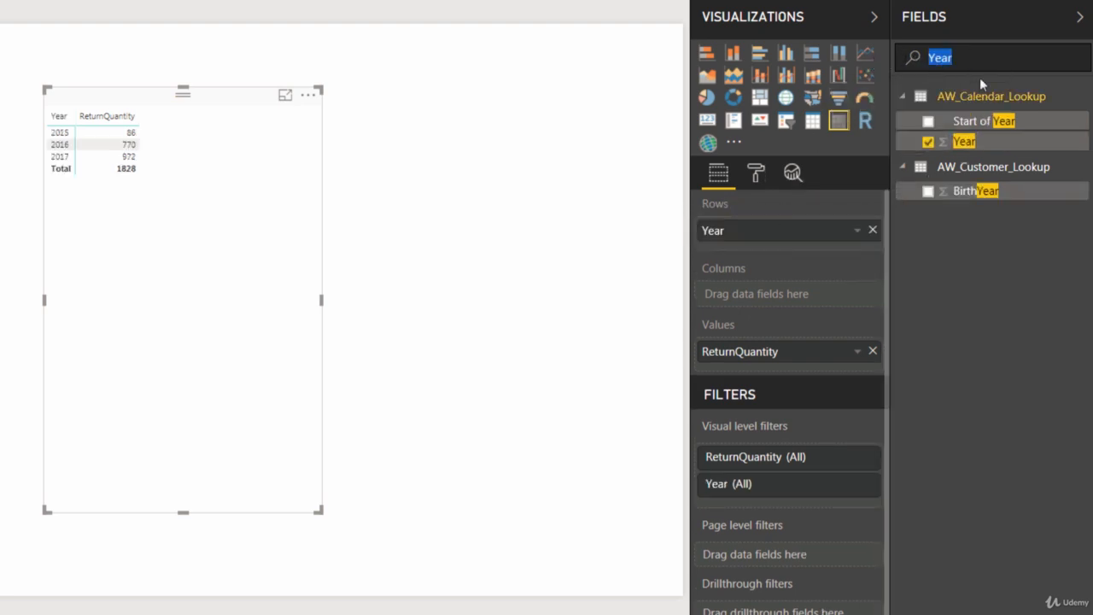
pyautogui.press('BackSpace')
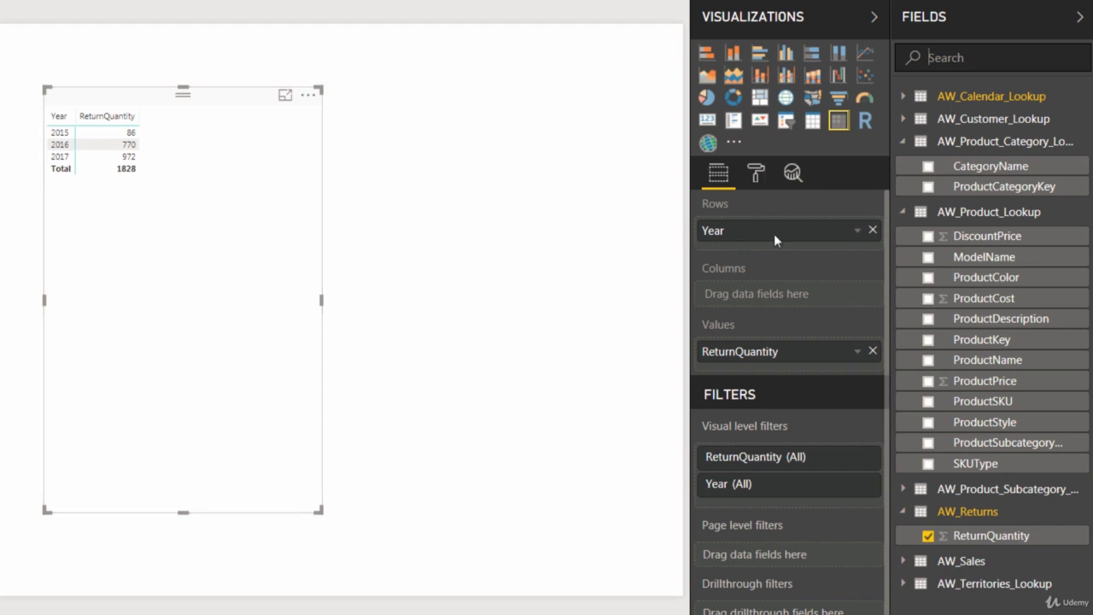
# Step: Replace Year in the matrix rows with FullName from AW_Customer_Lookup
pyautogui.click(872, 230)
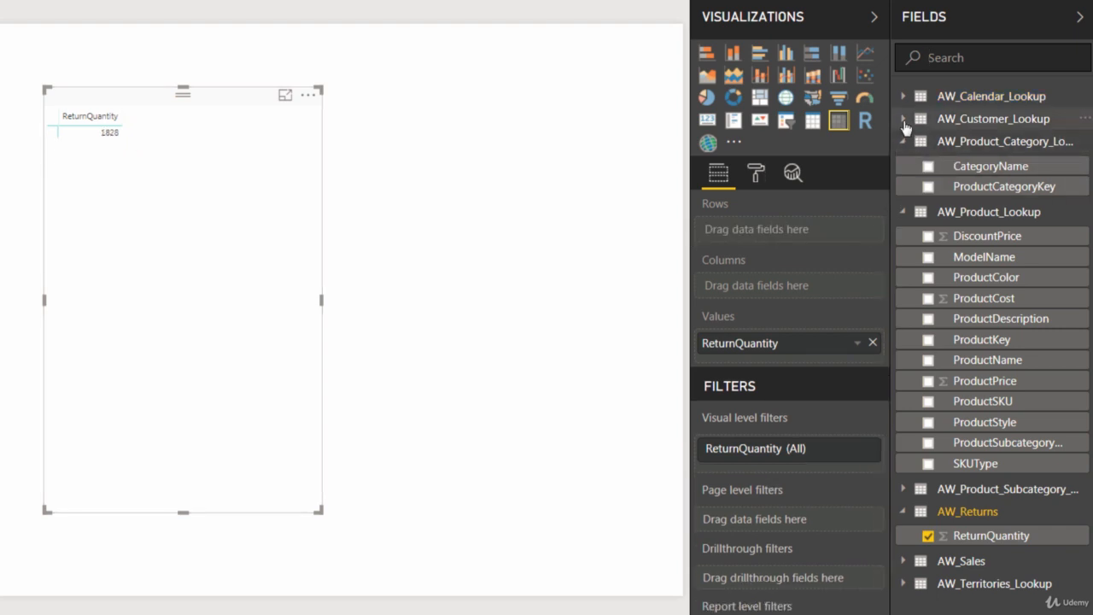
pyautogui.click(905, 121)
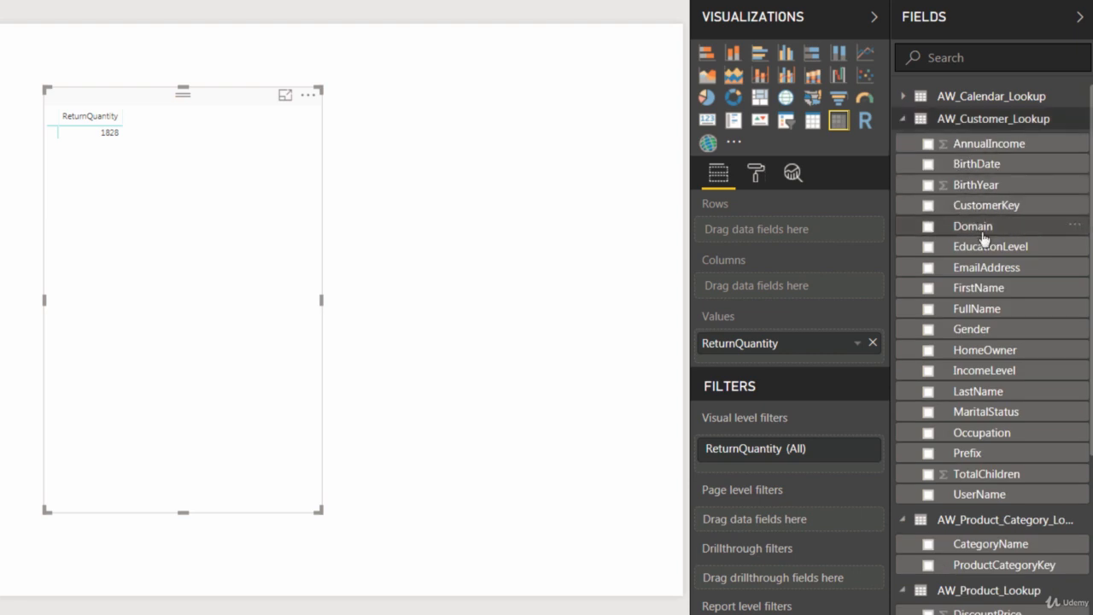
pyautogui.moveTo(991, 308); pyautogui.dragTo(806, 234)
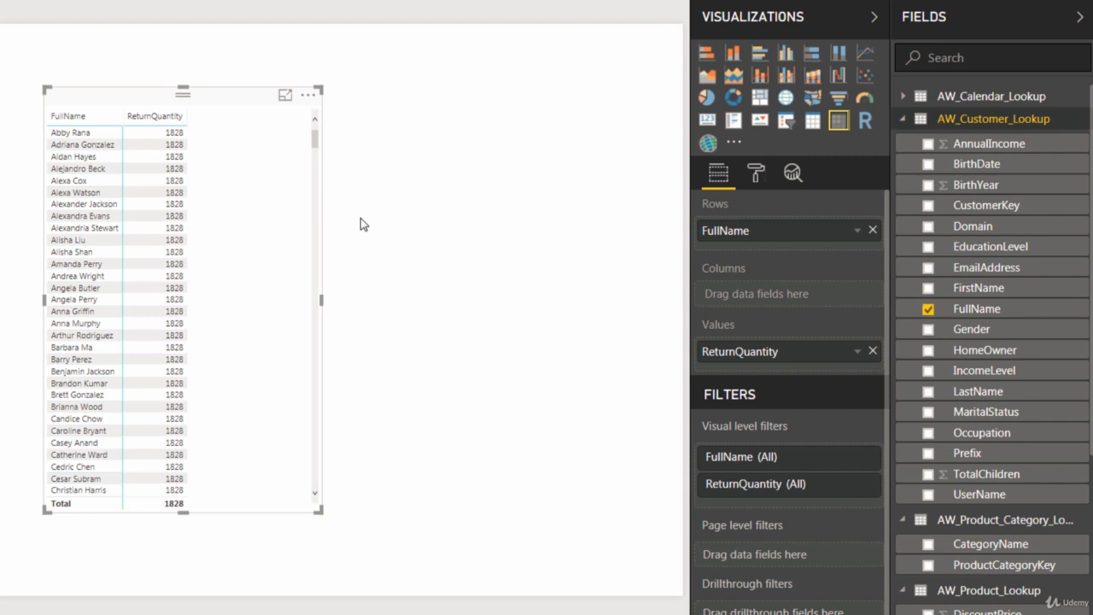
# Step: Add OrderQuantity from AW_Sales to the matrix values and replace FullName in the rows with ProductKey from AW_Product_Lookup
pyautogui.scroll(-2, 987, 433)
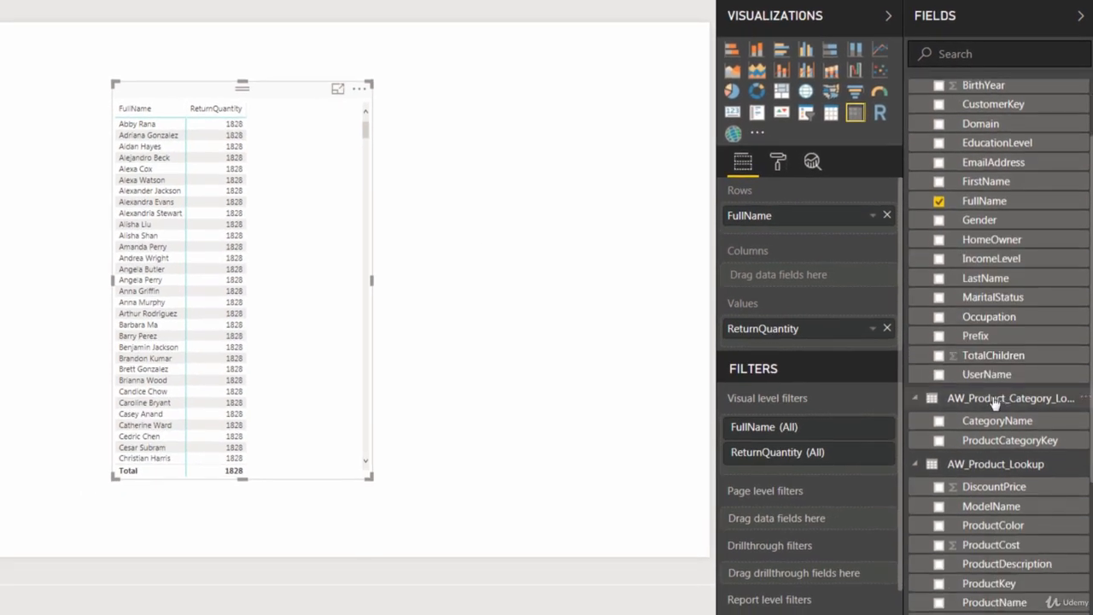
pyautogui.scroll(-5, 993, 403)
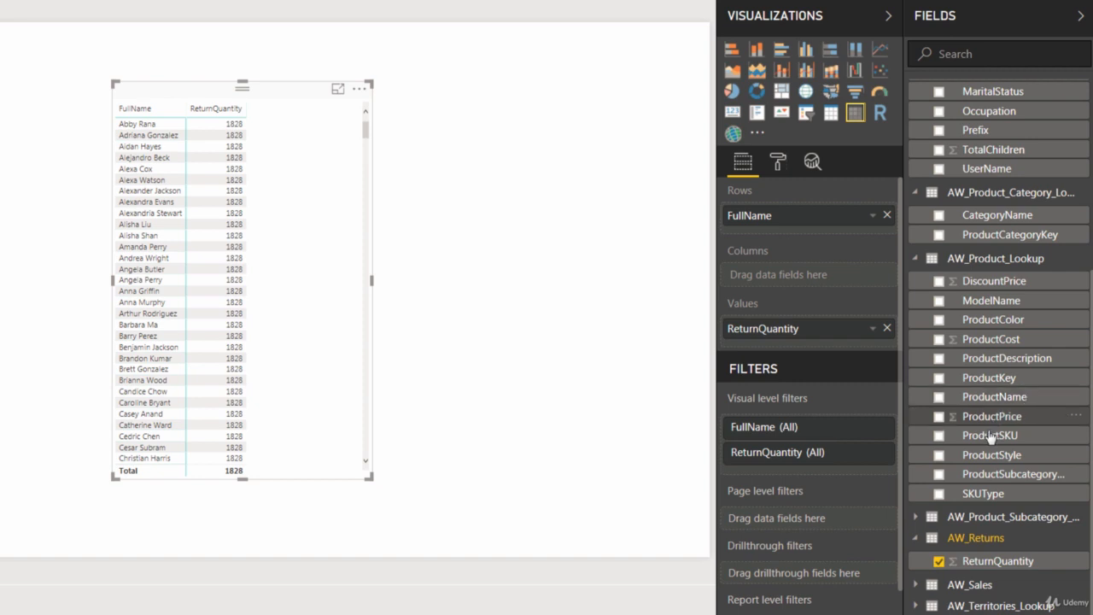
pyautogui.click(918, 588)
pyautogui.scroll(-2, 981, 525)
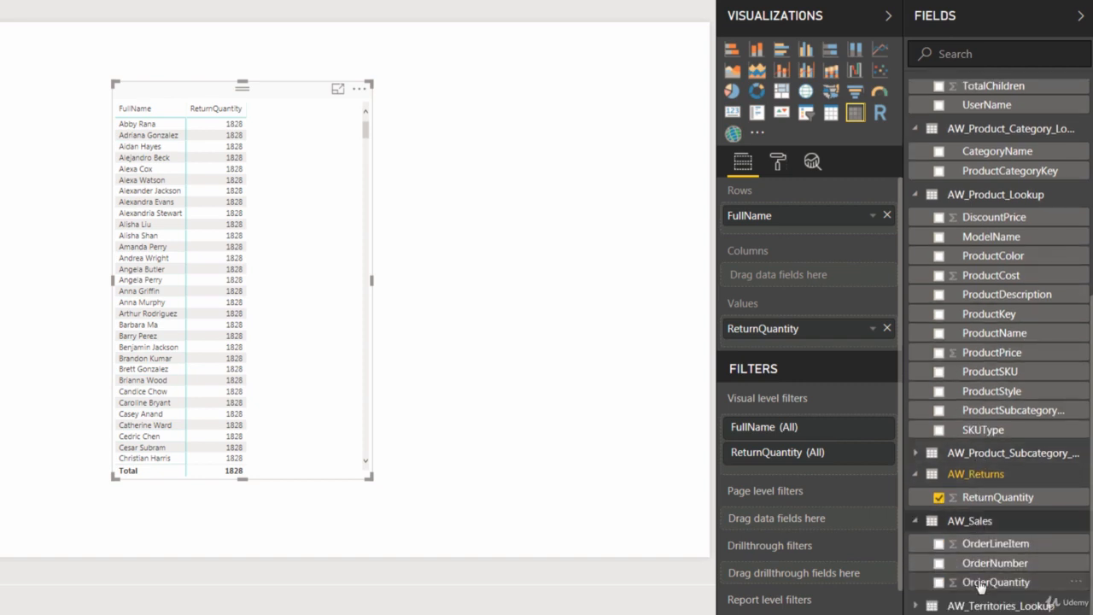
pyautogui.moveTo(973, 580); pyautogui.dragTo(779, 332)
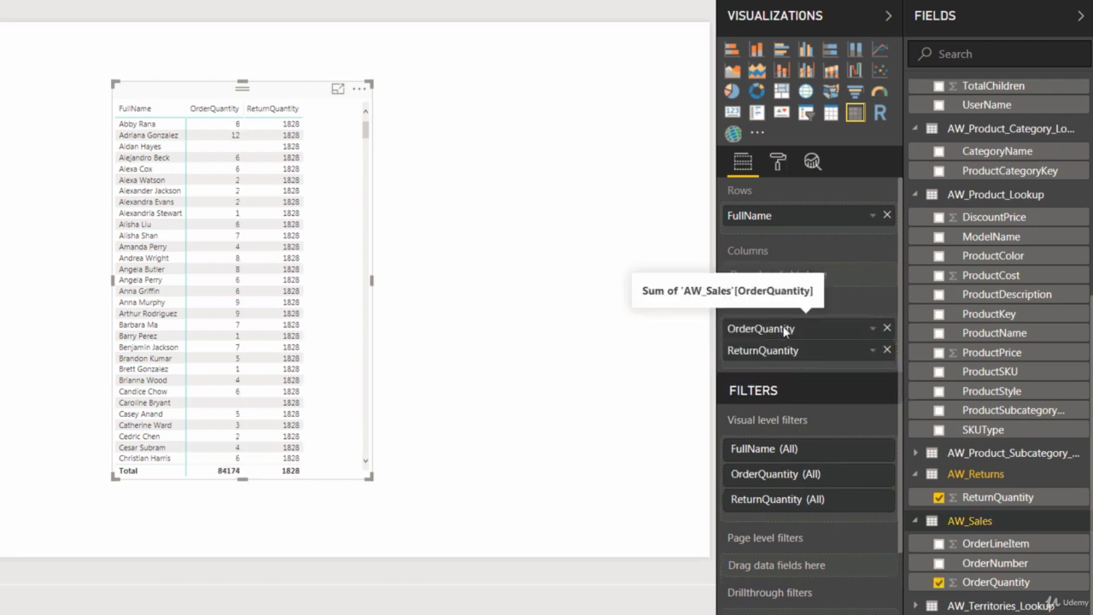
pyautogui.click(888, 216)
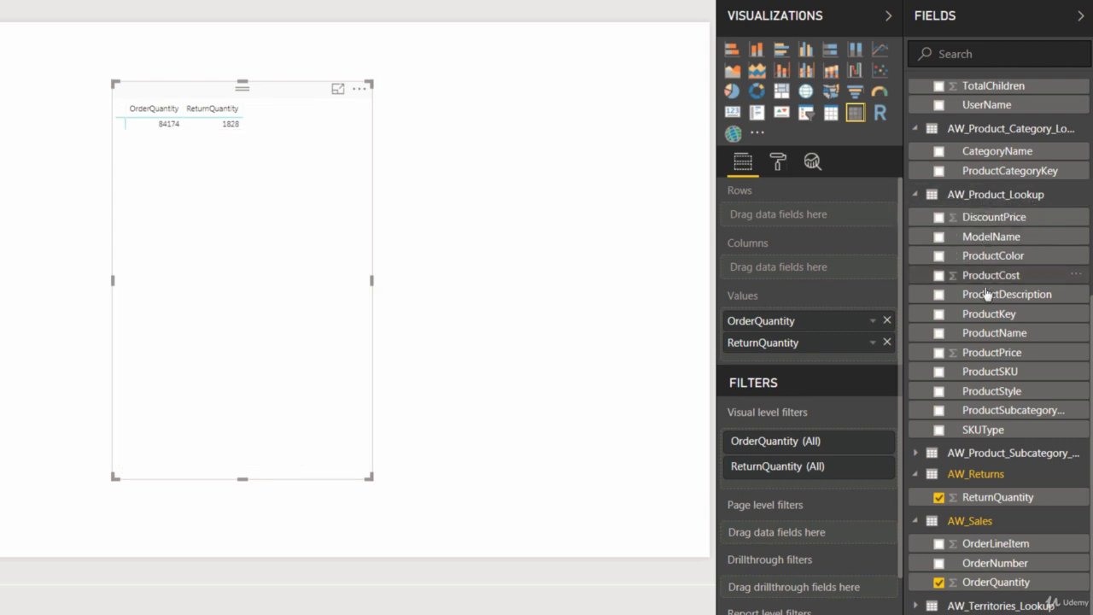
pyautogui.moveTo(983, 313); pyautogui.dragTo(807, 223)
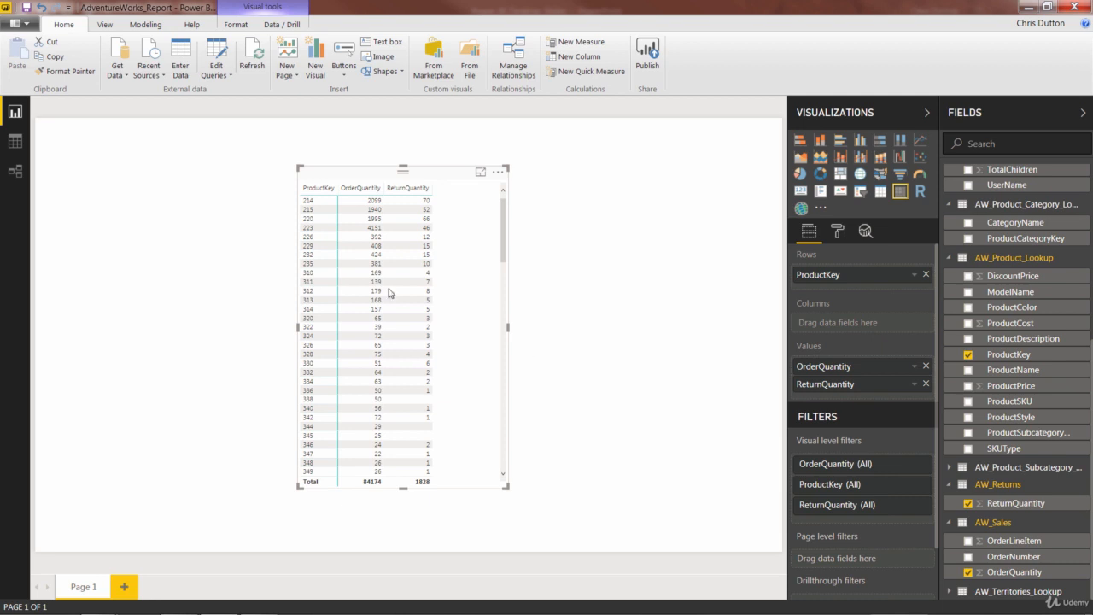
# Step: In the data view of AW_Returns, unhide the ProductKey column so the report can use it
pyautogui.click(15, 141)
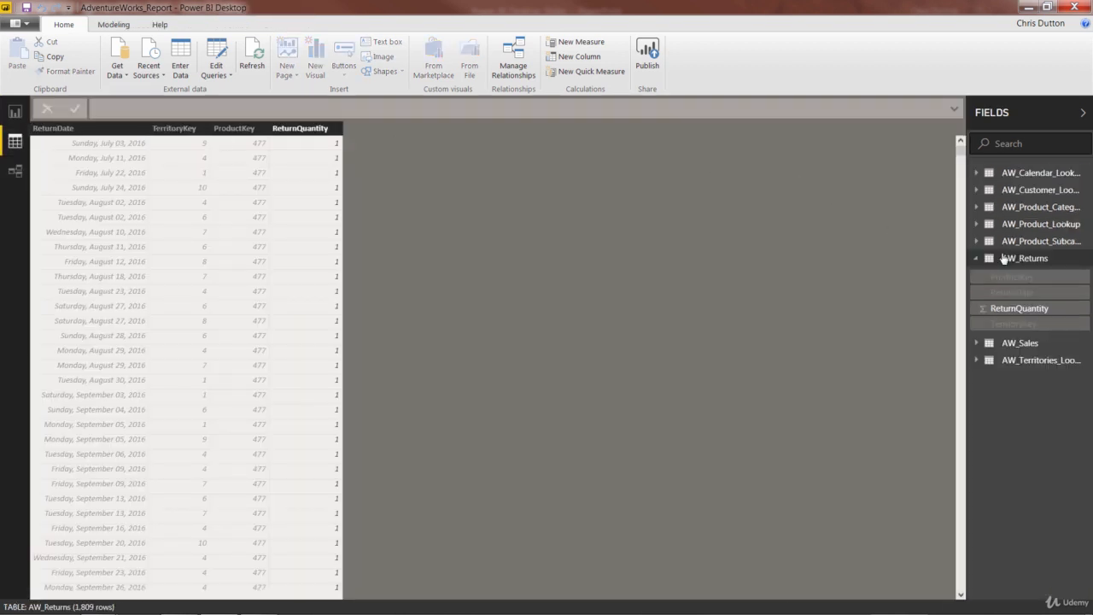
pyautogui.rightClick(237, 131)
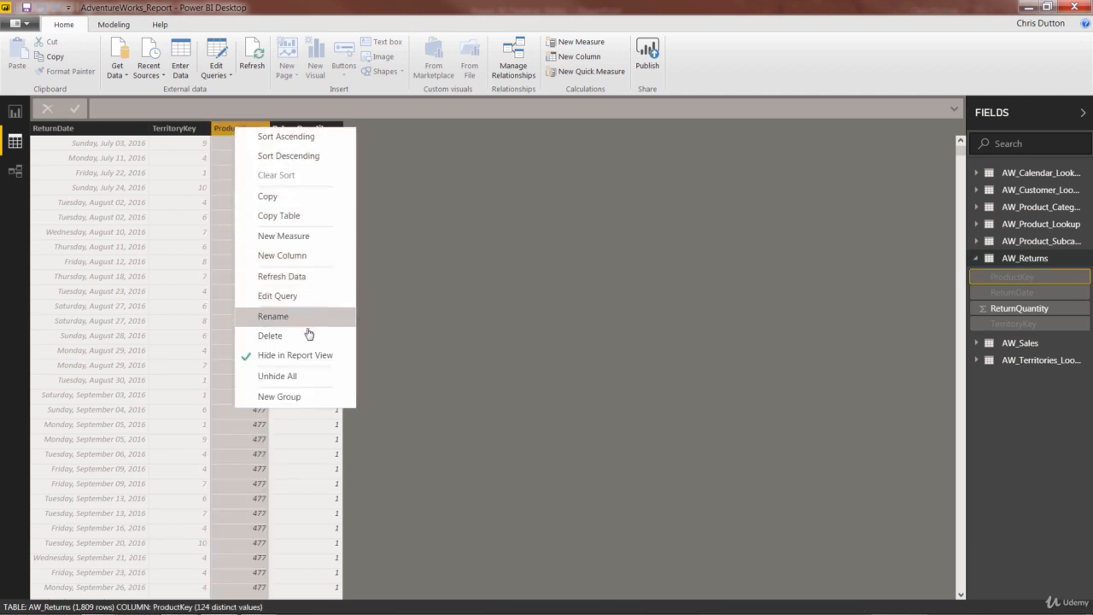
pyautogui.click(308, 355)
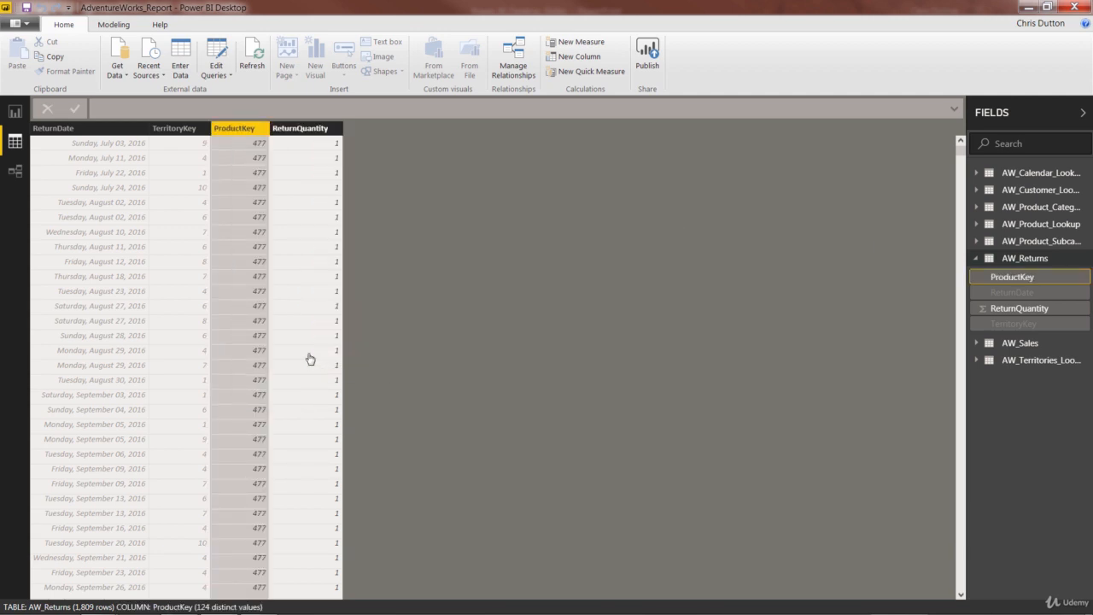
pyautogui.click(184, 130)
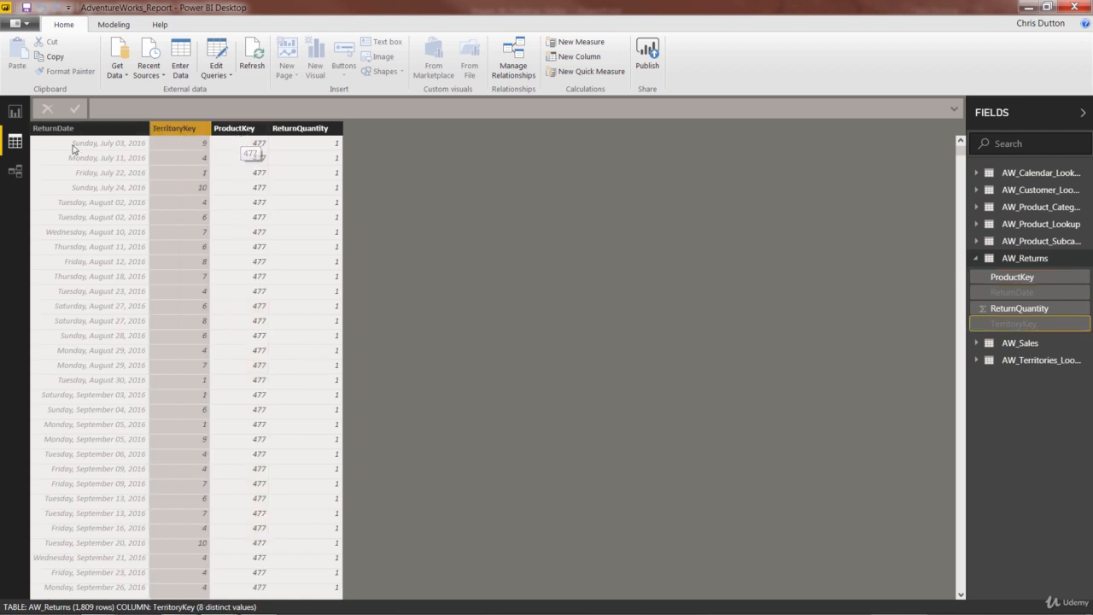
# Step: Inspect the report visibility option of the AW_Returns ProductKey field in the relationship diagram
pyautogui.click(17, 172)
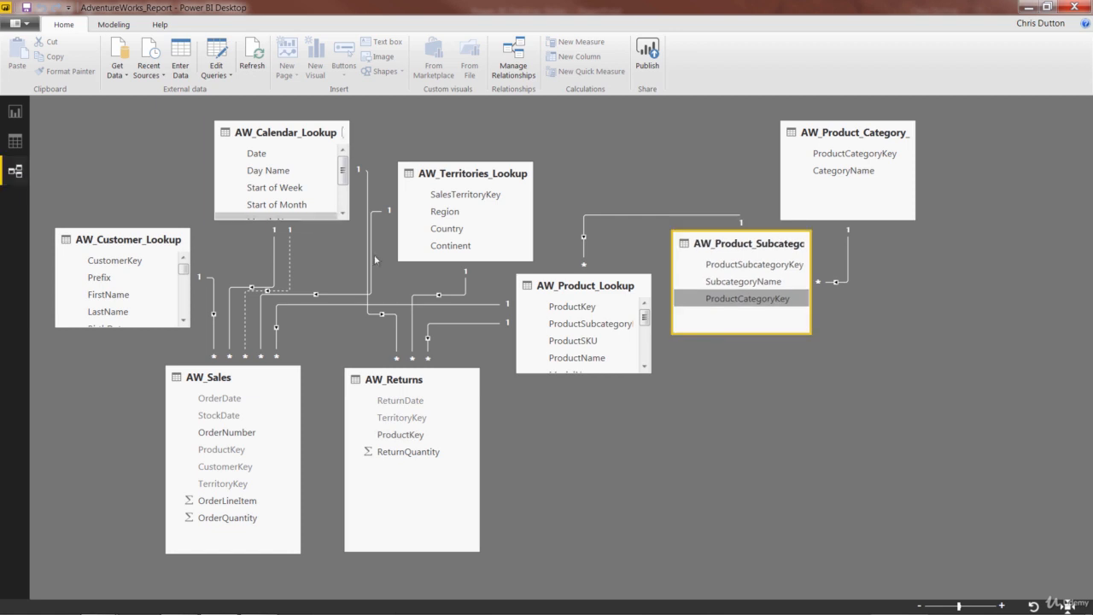
pyautogui.rightClick(405, 436)
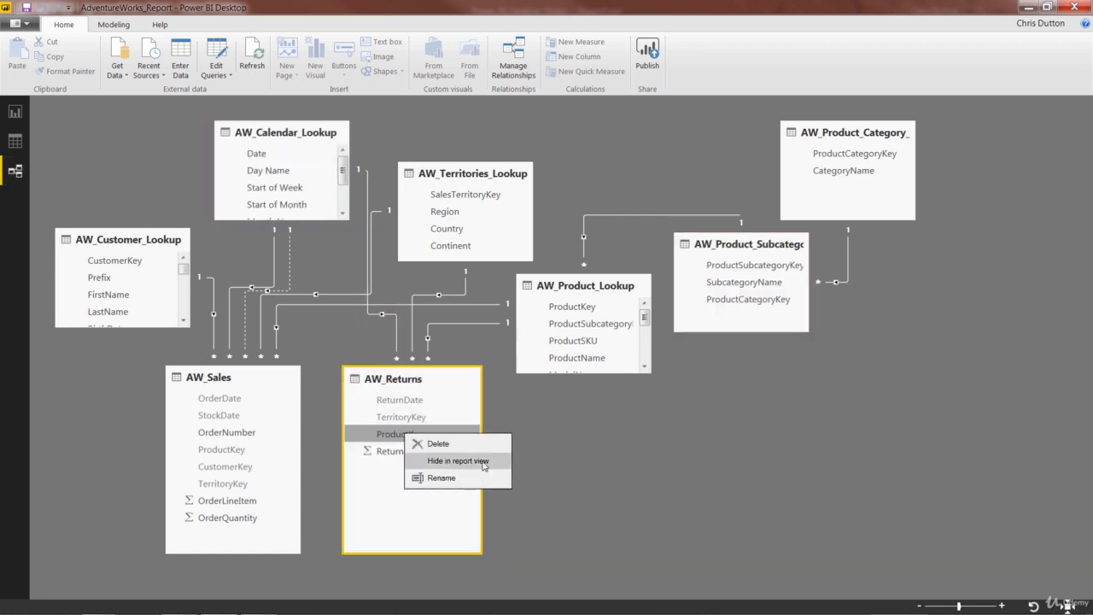
pyautogui.click(620, 434)
pyautogui.click(465, 349)
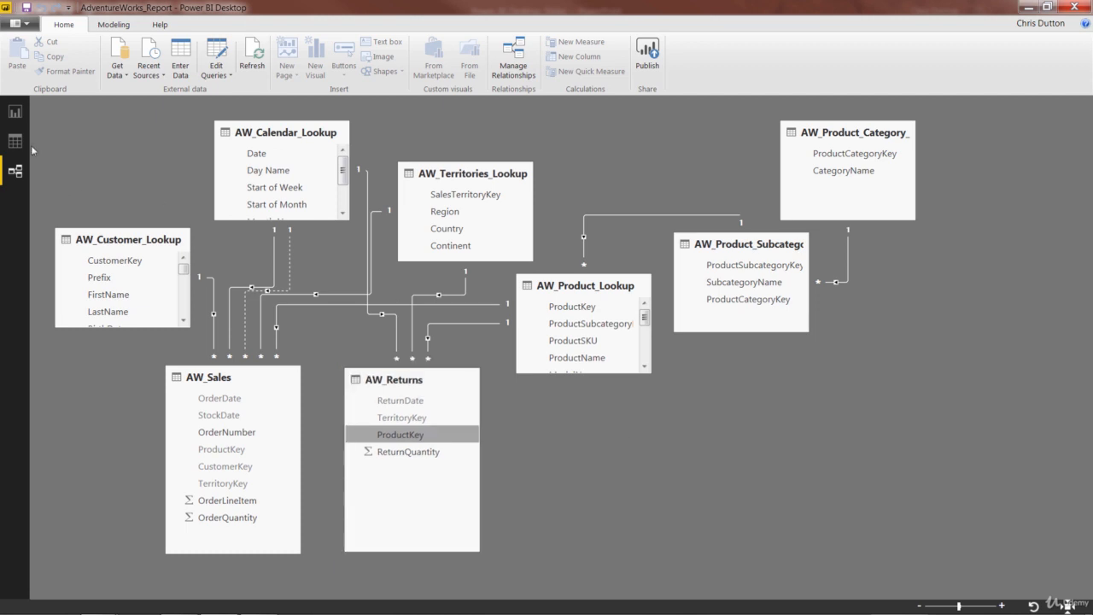
# Step: Back in the report, replace the matrix row field with ProductKey from AW_Returns
pyautogui.click(16, 112)
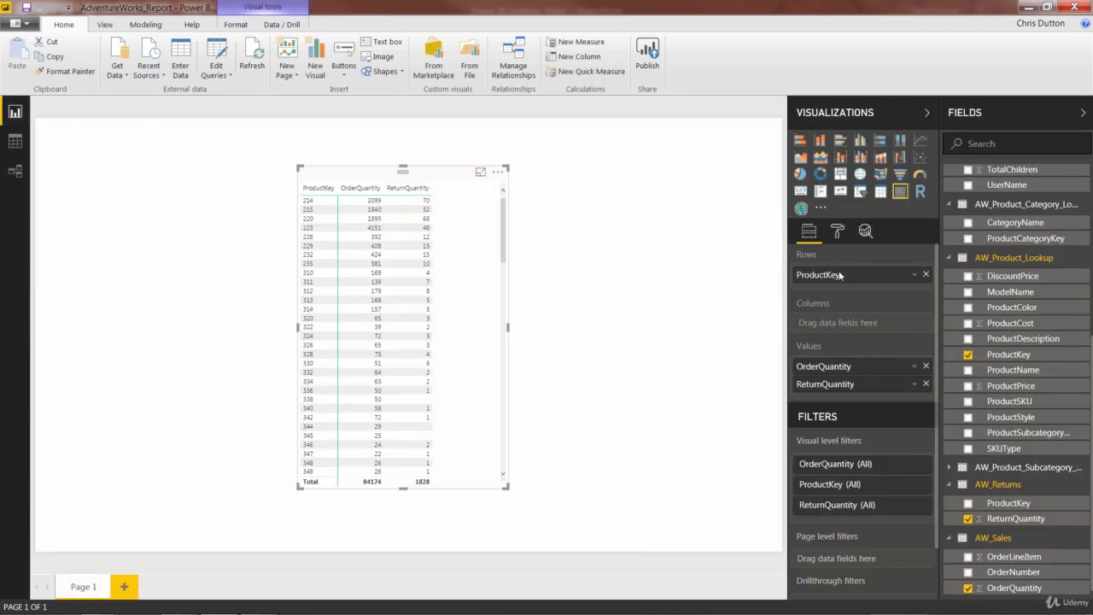
pyautogui.click(926, 275)
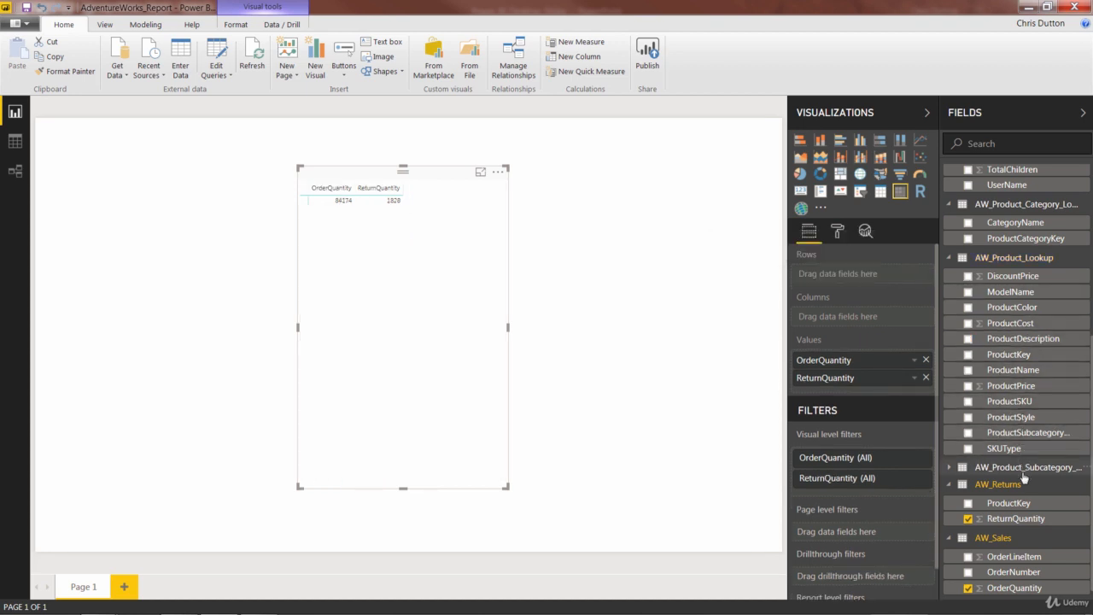
pyautogui.moveTo(1010, 504); pyautogui.dragTo(854, 275)
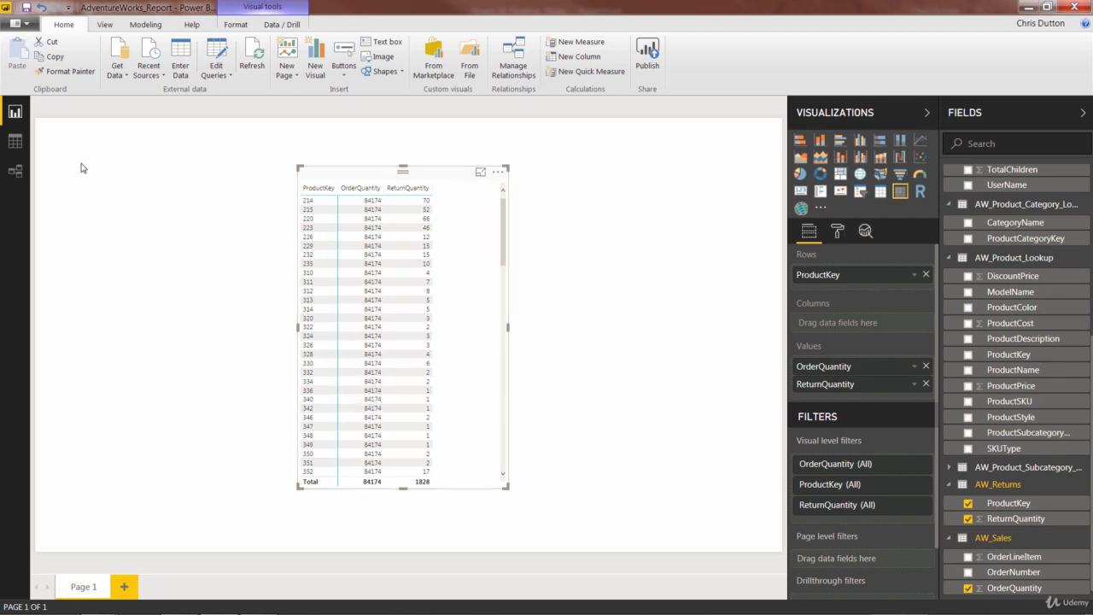
# Step: Examine the relationships of the AW_Returns table in the relationship diagram, selecting that table
pyautogui.click(12, 174)
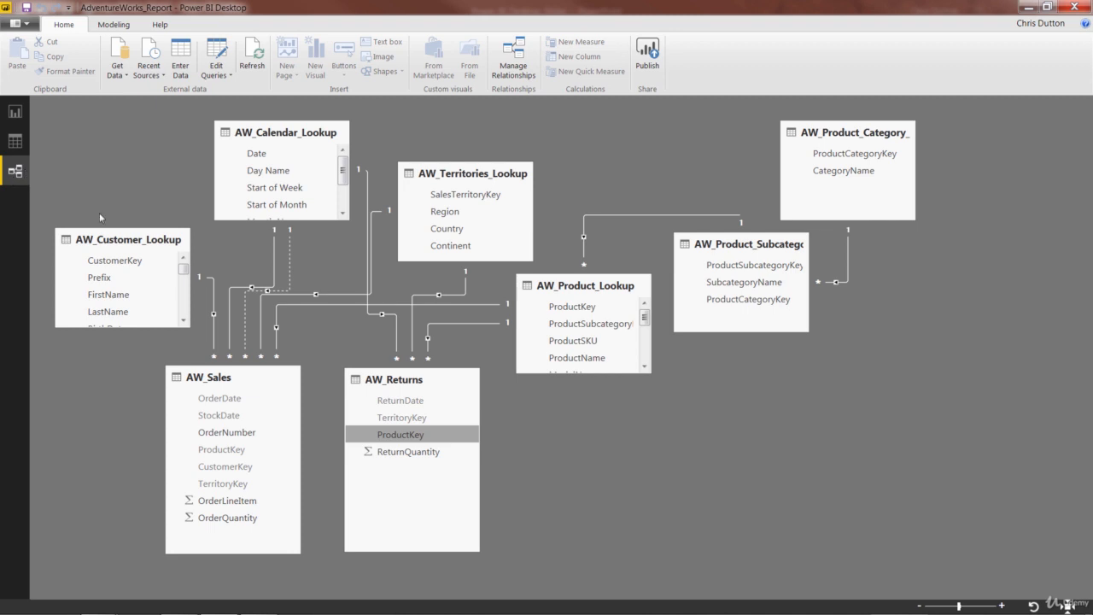
pyautogui.click(400, 386)
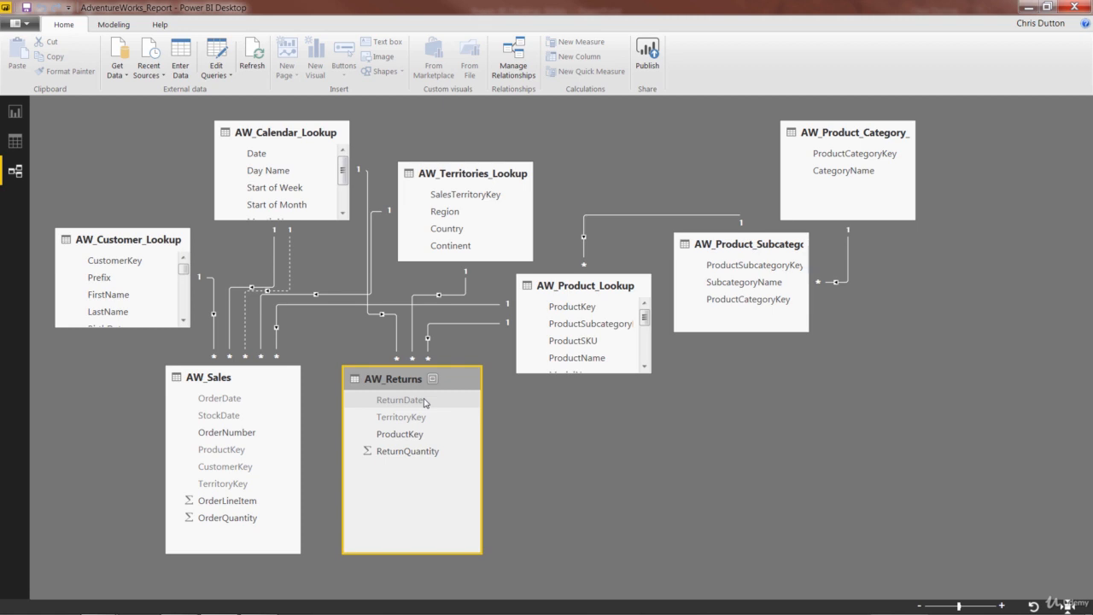
# Step: Set the cross filter direction of the relationship between AW_Returns and AW_Product_Lookup to Both
pyautogui.doubleClick(460, 325)
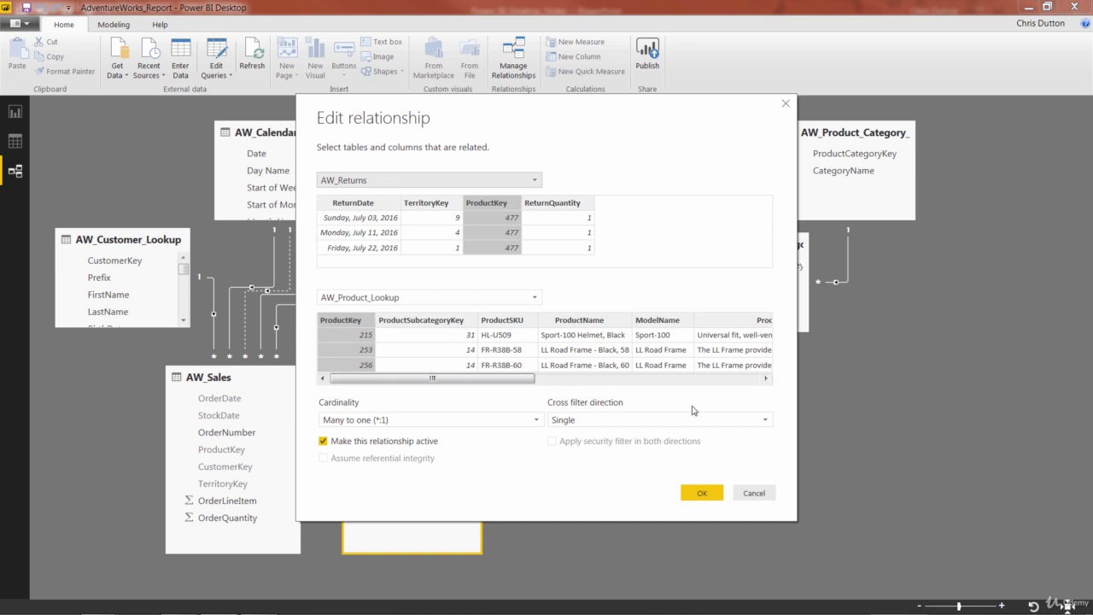
pyautogui.click(751, 422)
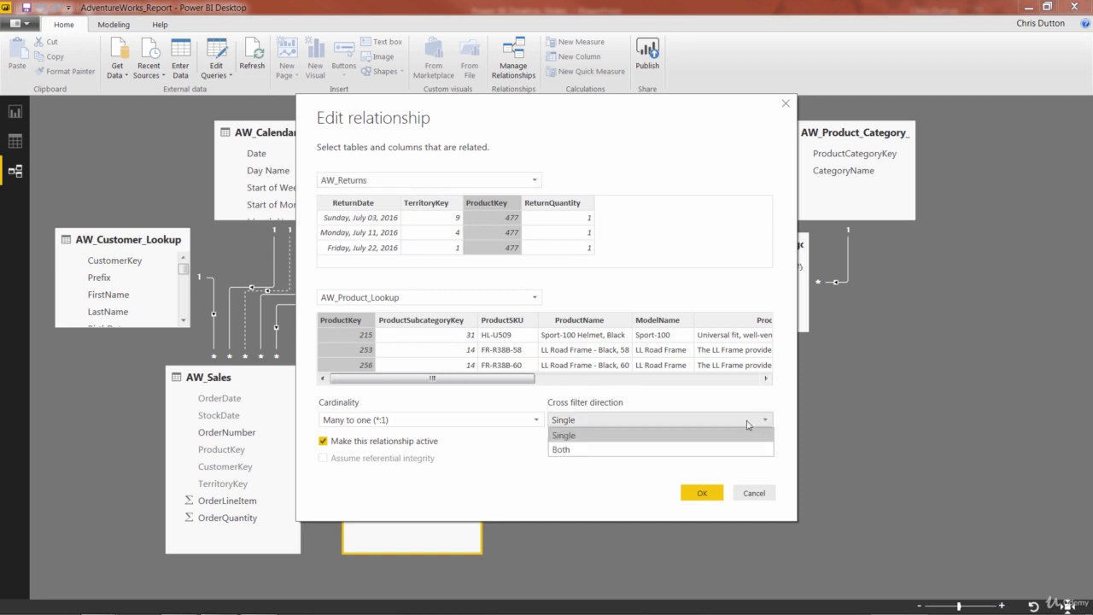
pyautogui.click(718, 450)
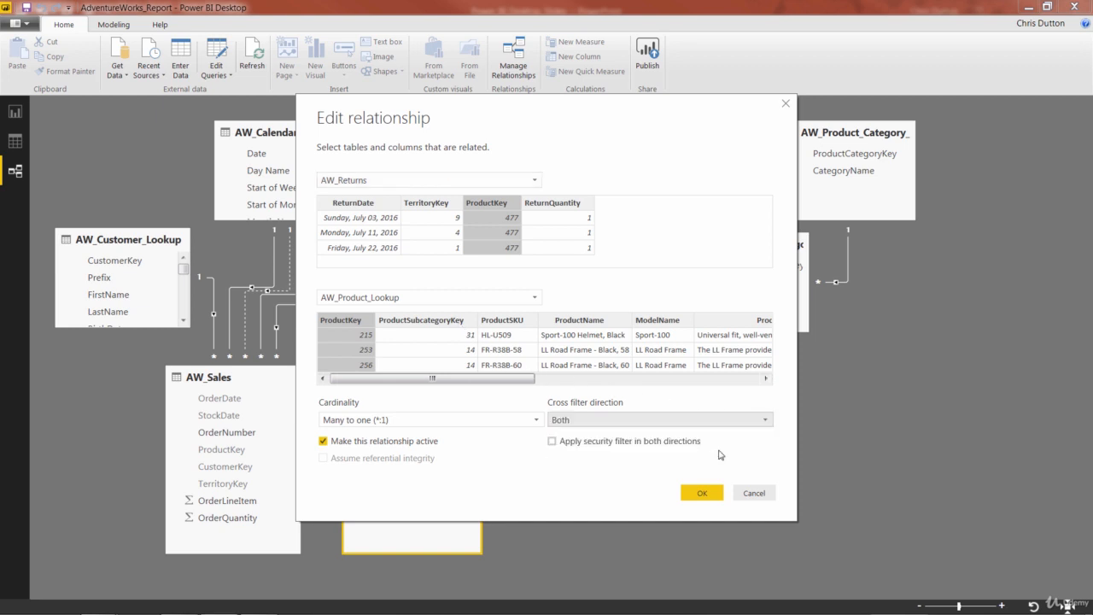
pyautogui.click(702, 493)
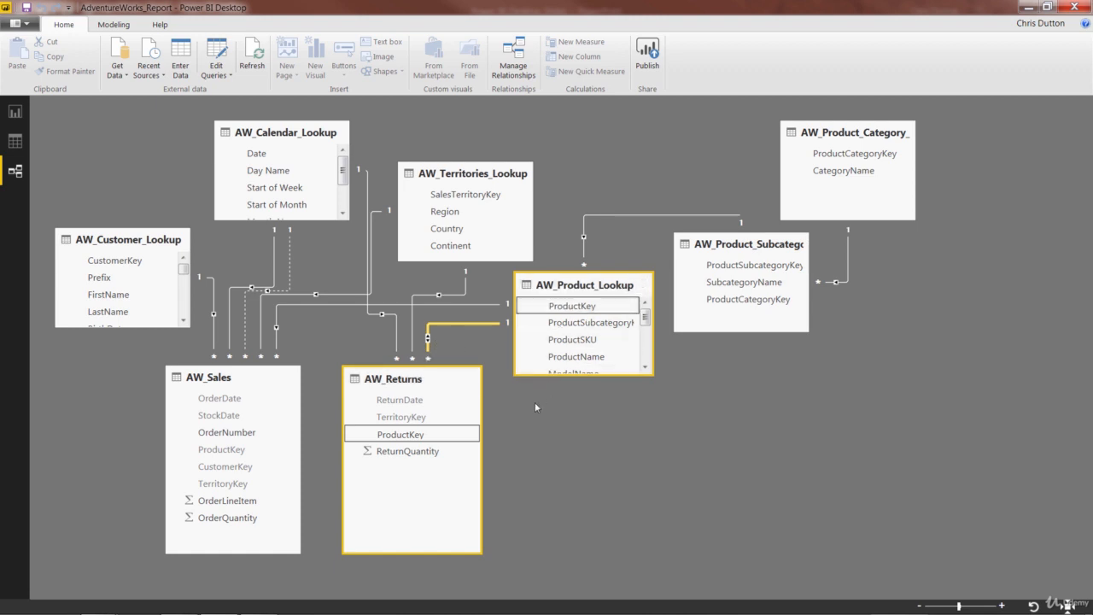
# Step: Compare the matrix's order and return quantities by ProductKey in the report with the AW_Product_Lookup relationships in the diagram
pyautogui.click(14, 112)
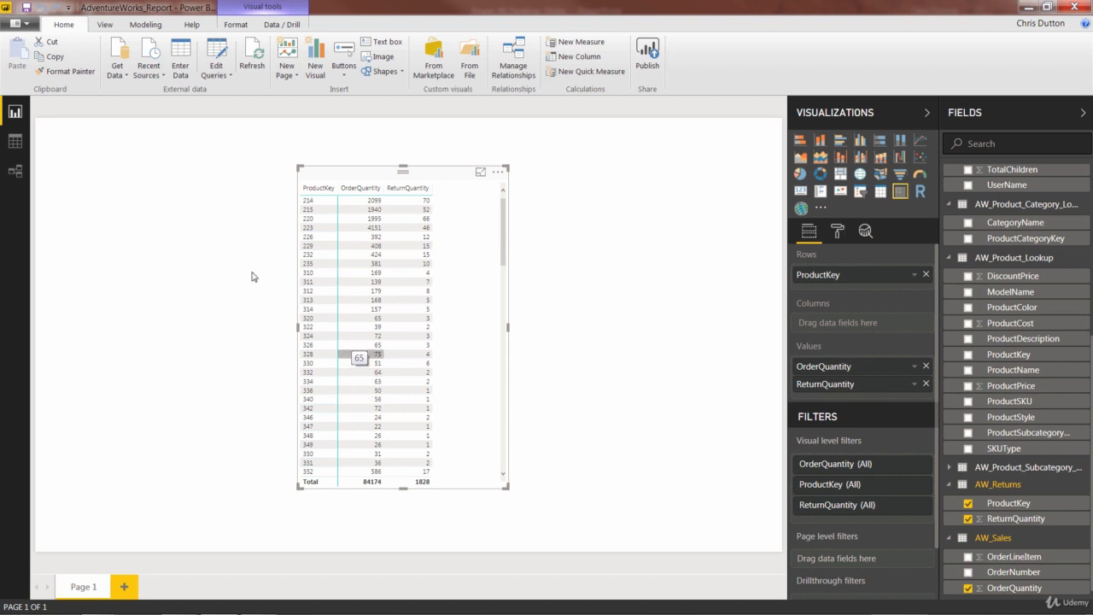
pyautogui.click(15, 171)
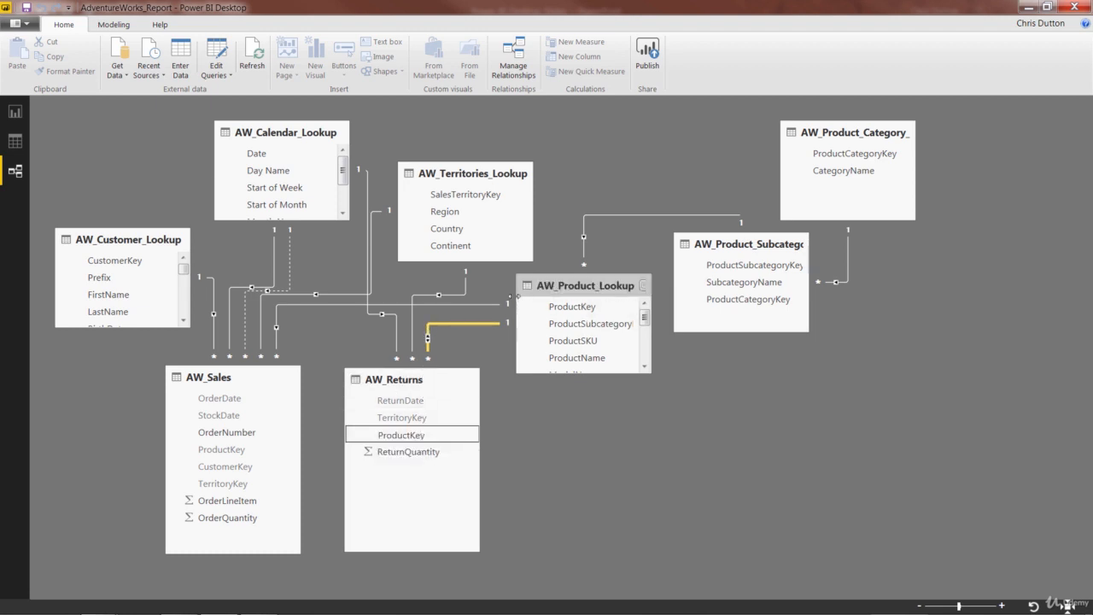
pyautogui.click(498, 306)
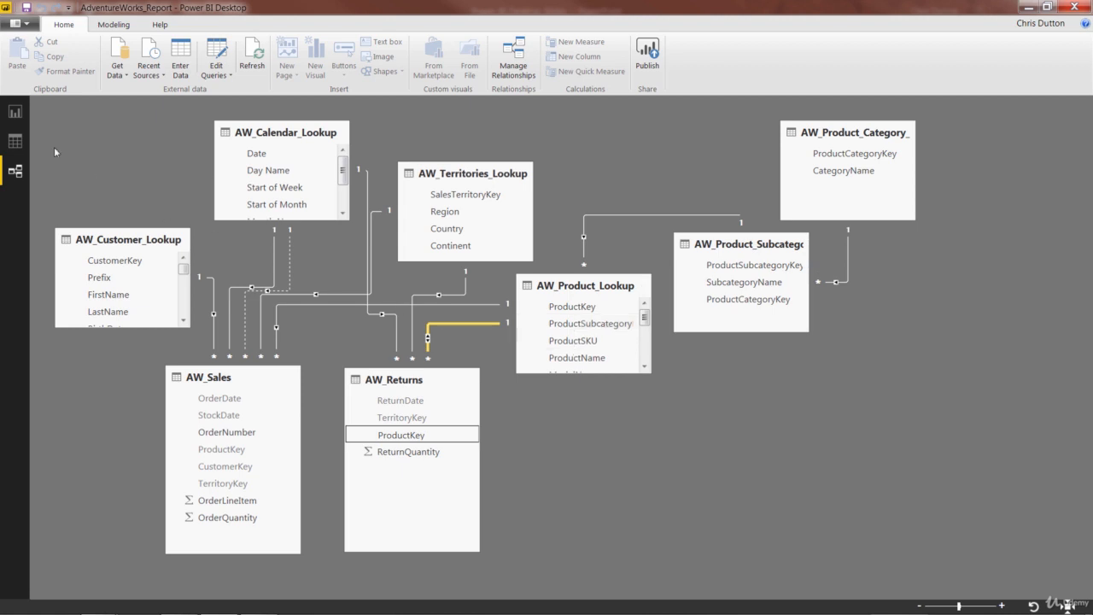
pyautogui.click(16, 115)
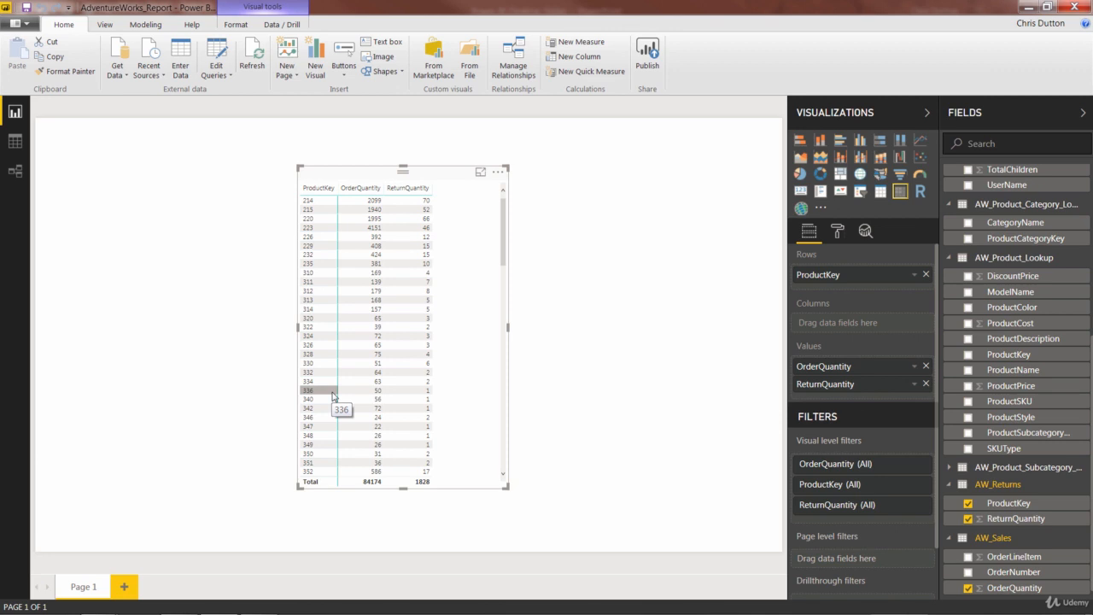
# Step: Trace the filter path between AW_Returns and AW_Product_Lookup in the relationship diagram, and review the matrix in the report again
pyautogui.click(12, 172)
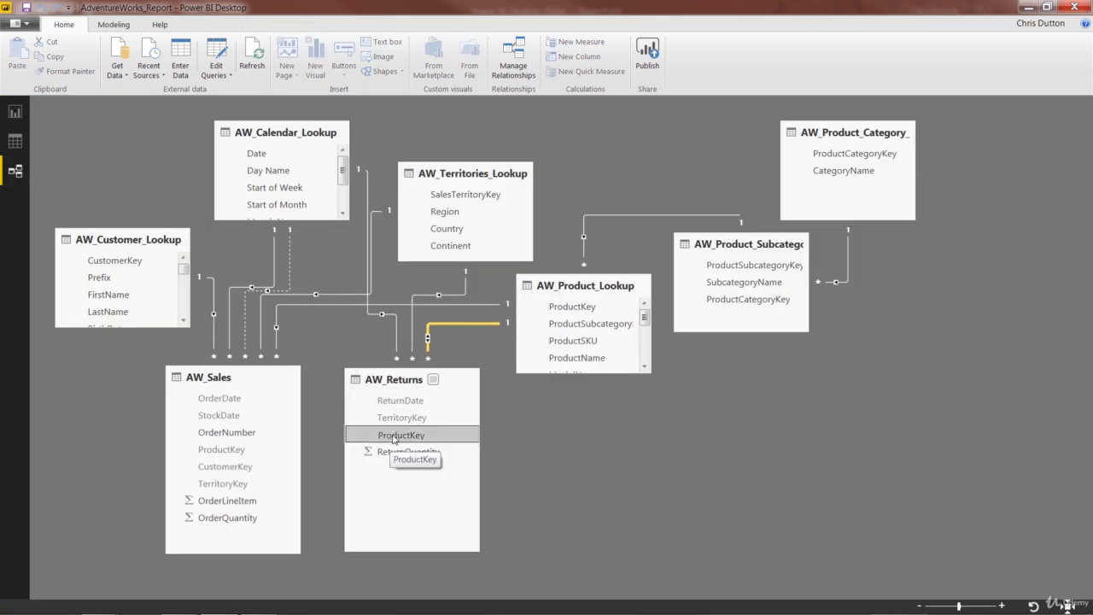
pyautogui.click(391, 383)
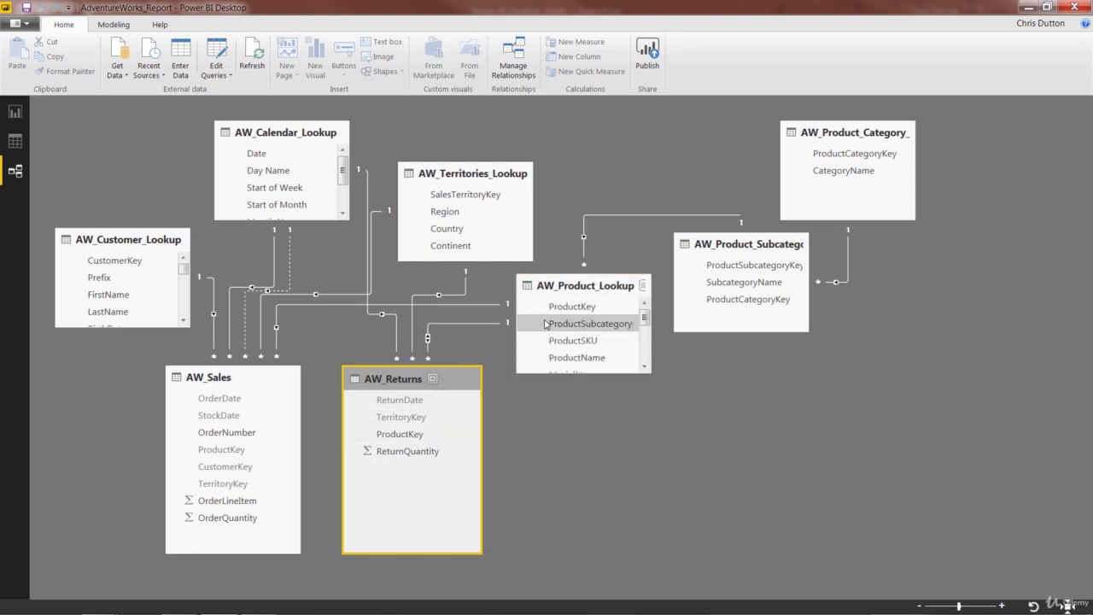
pyautogui.click(579, 290)
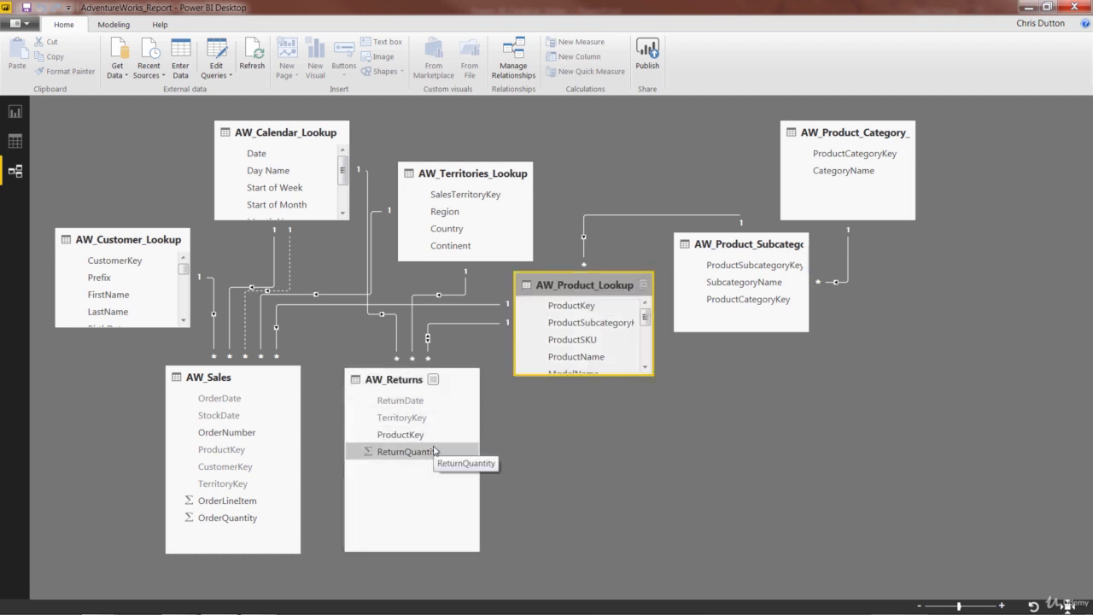
pyautogui.click(399, 399)
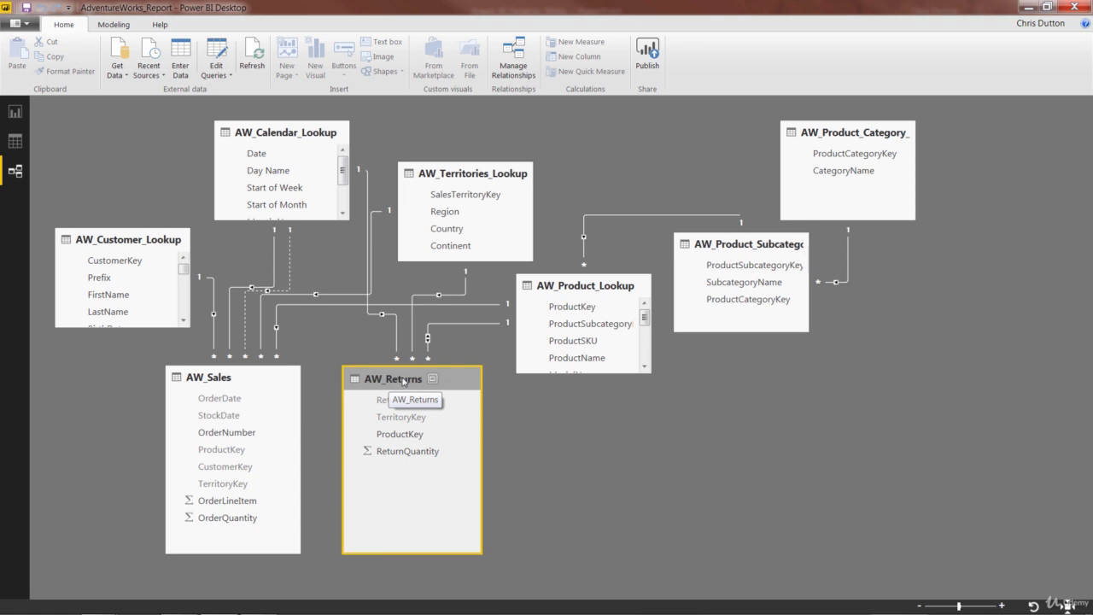
pyautogui.click(551, 292)
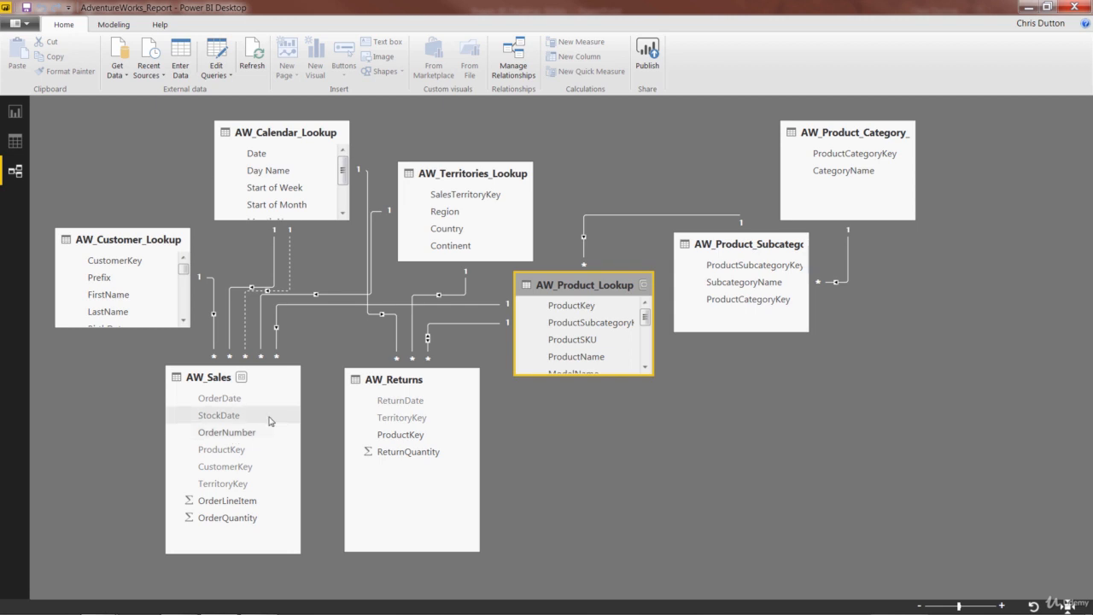
pyautogui.click(15, 111)
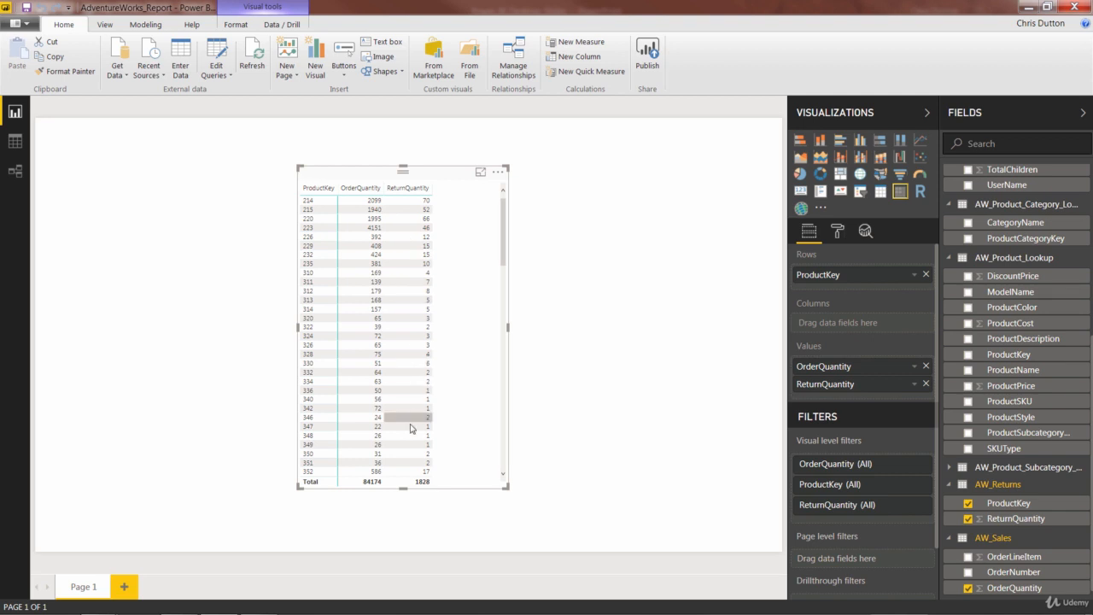
pyautogui.click(269, 274)
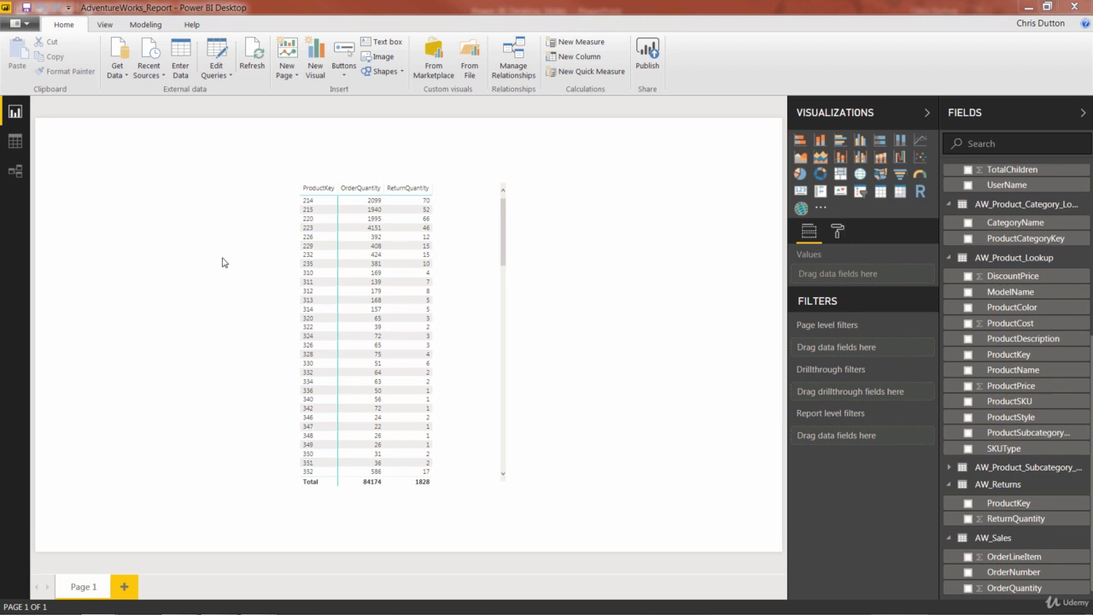
# Step: In the relationship diagram, set the cross filter direction between AW_Returns and AW_Product_Lookup back to Single
pyautogui.click(15, 171)
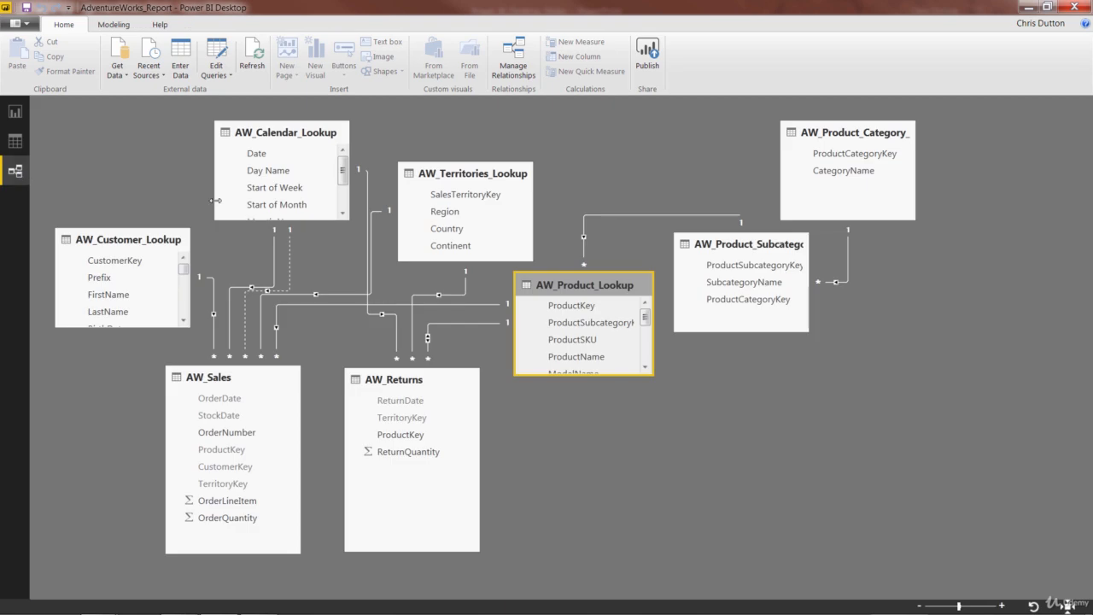
pyautogui.doubleClick(450, 328)
pyautogui.click(614, 420)
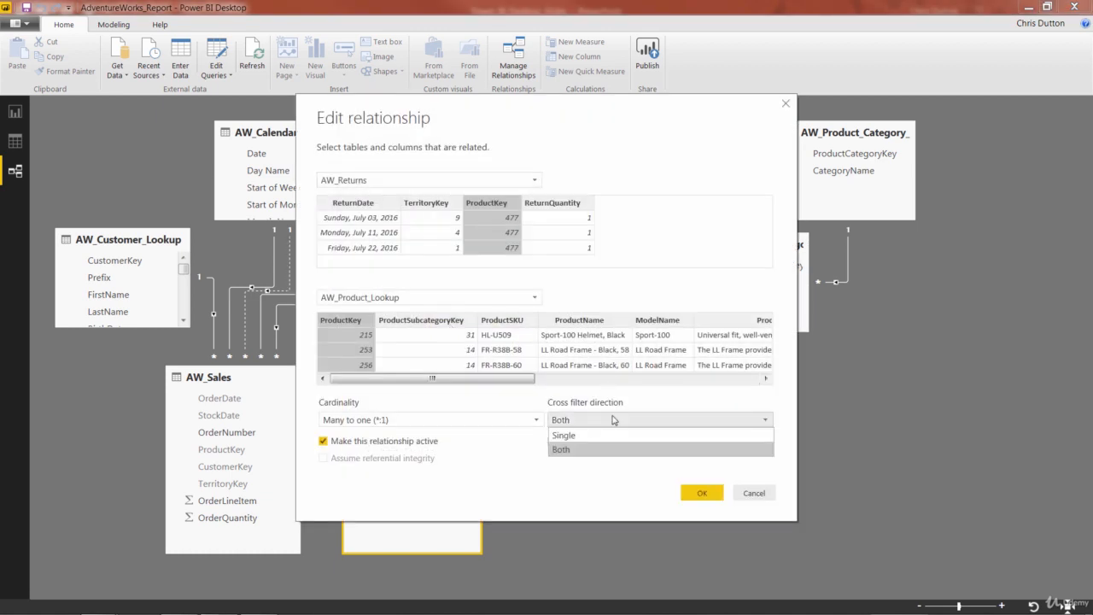
pyautogui.click(605, 436)
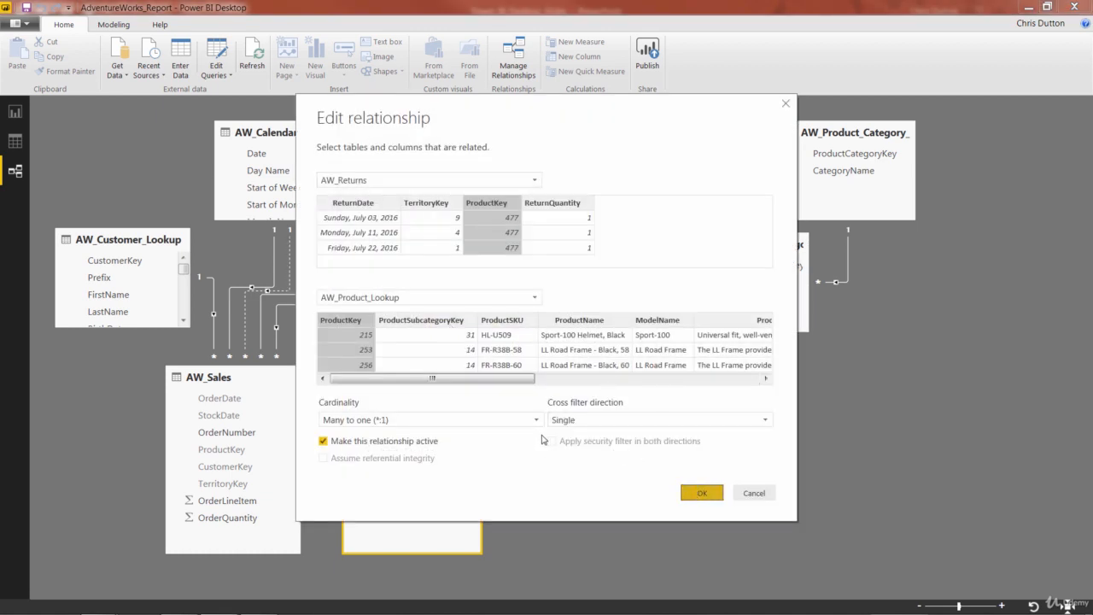
pyautogui.click(701, 492)
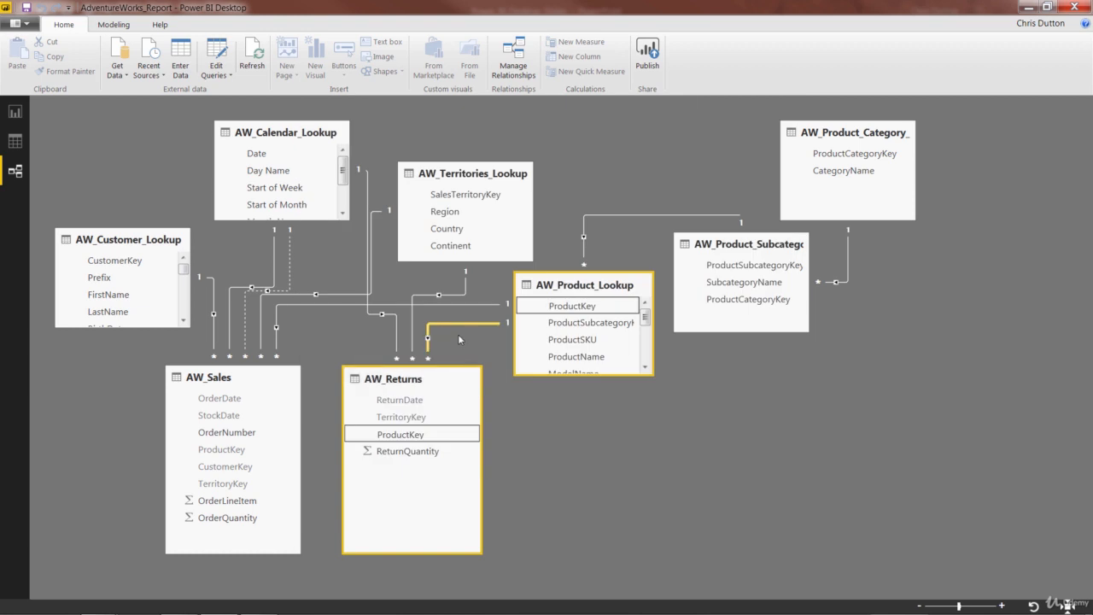
# Step: Hide the ProductKey field of AW_Returns from the report view and return to the report
pyautogui.rightClick(415, 435)
pyautogui.click(468, 462)
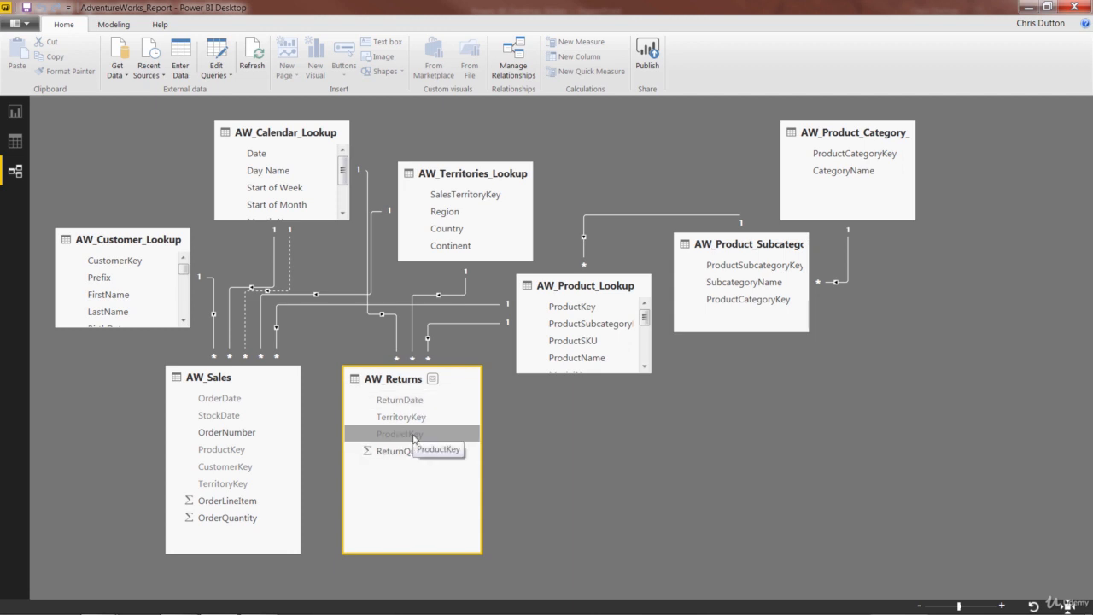
pyautogui.click(15, 112)
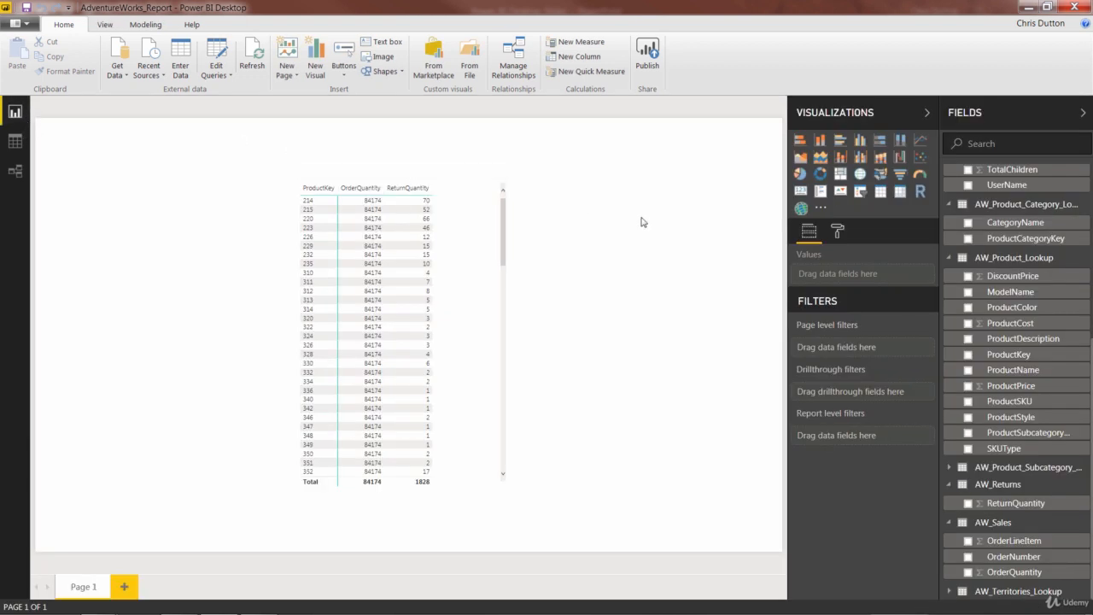